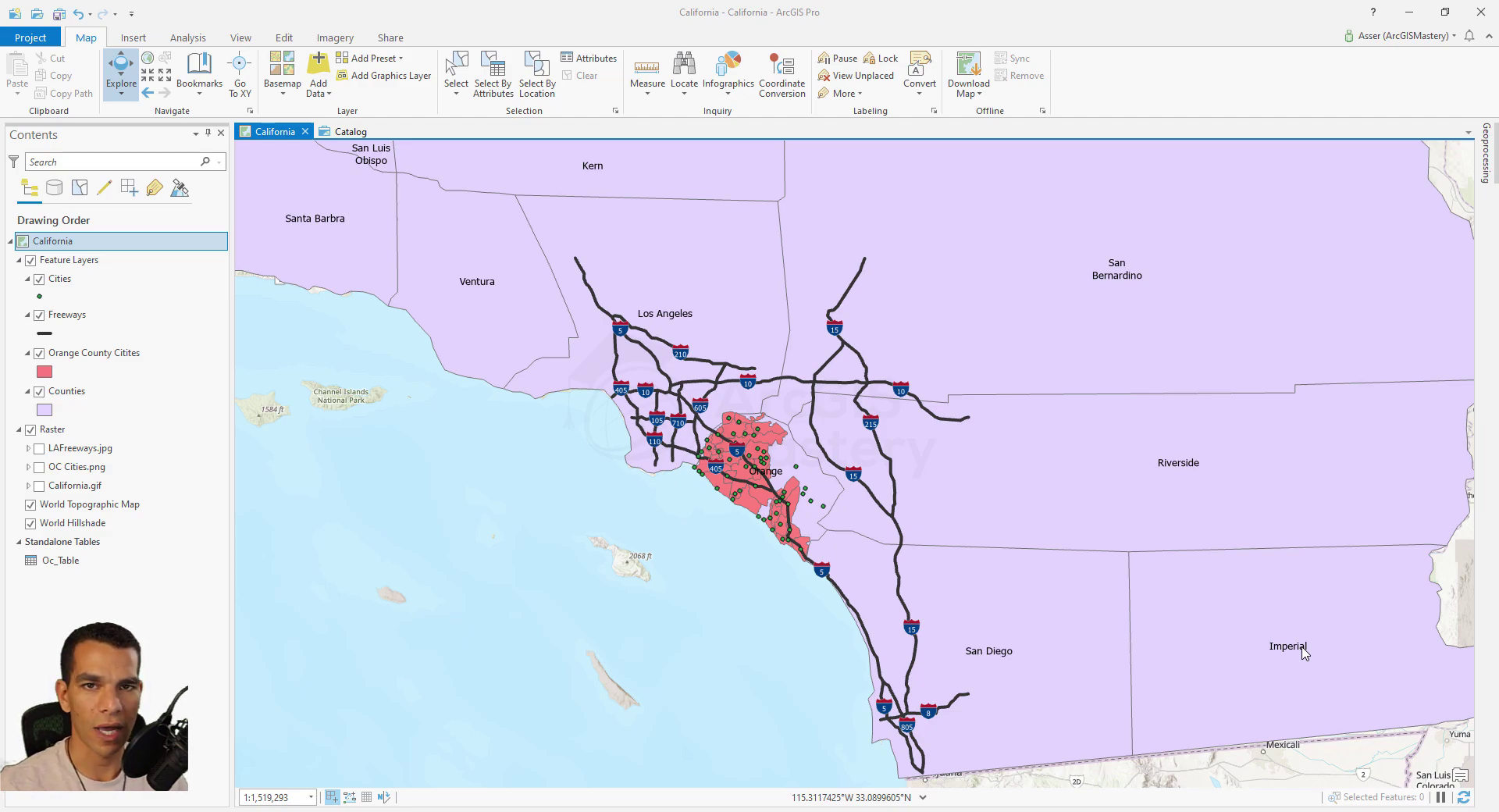
In the Catalog, browse into California.gdb inside the California folder.
mouse_move(1162, 585)
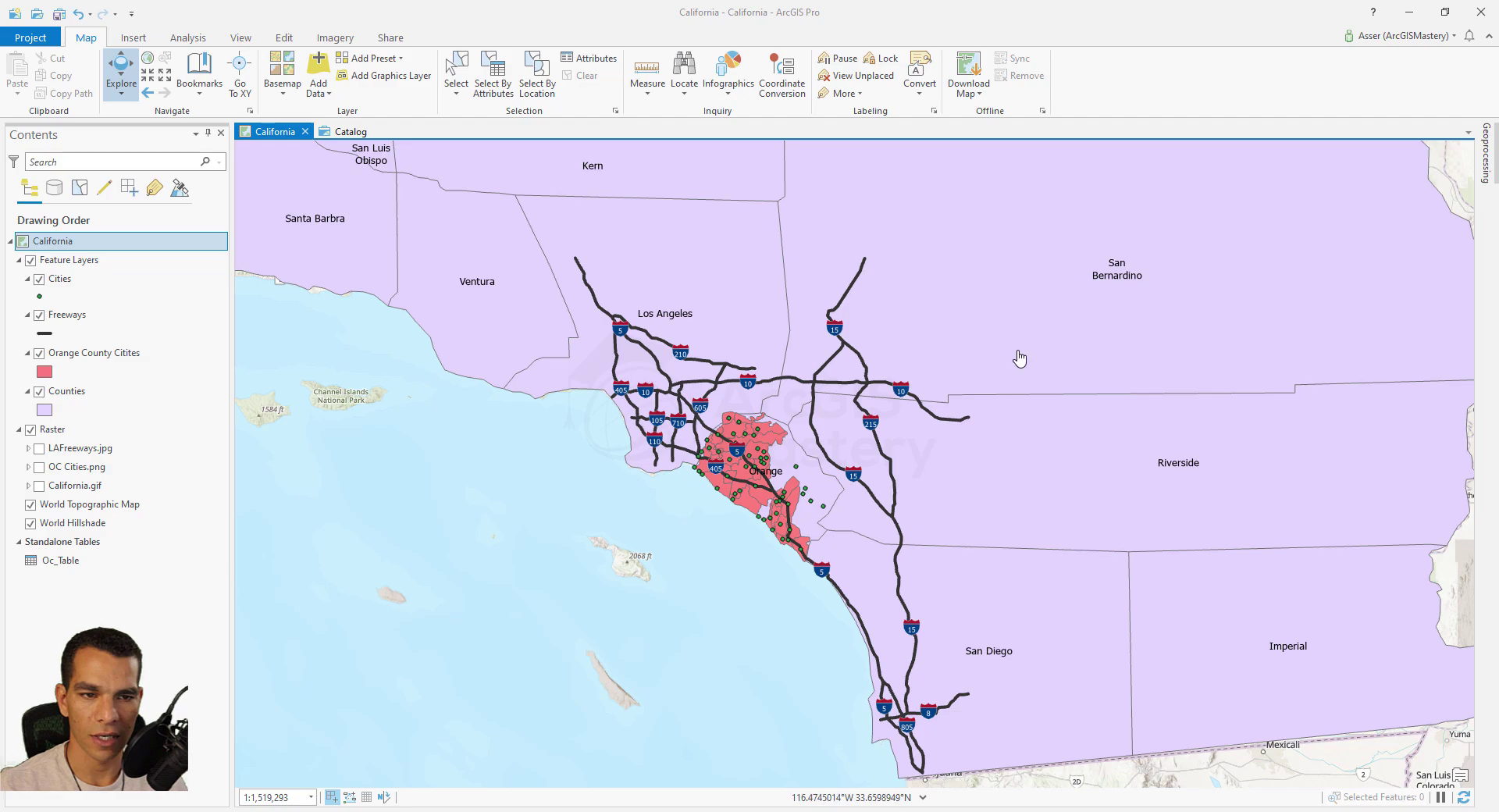
left_click(344, 133)
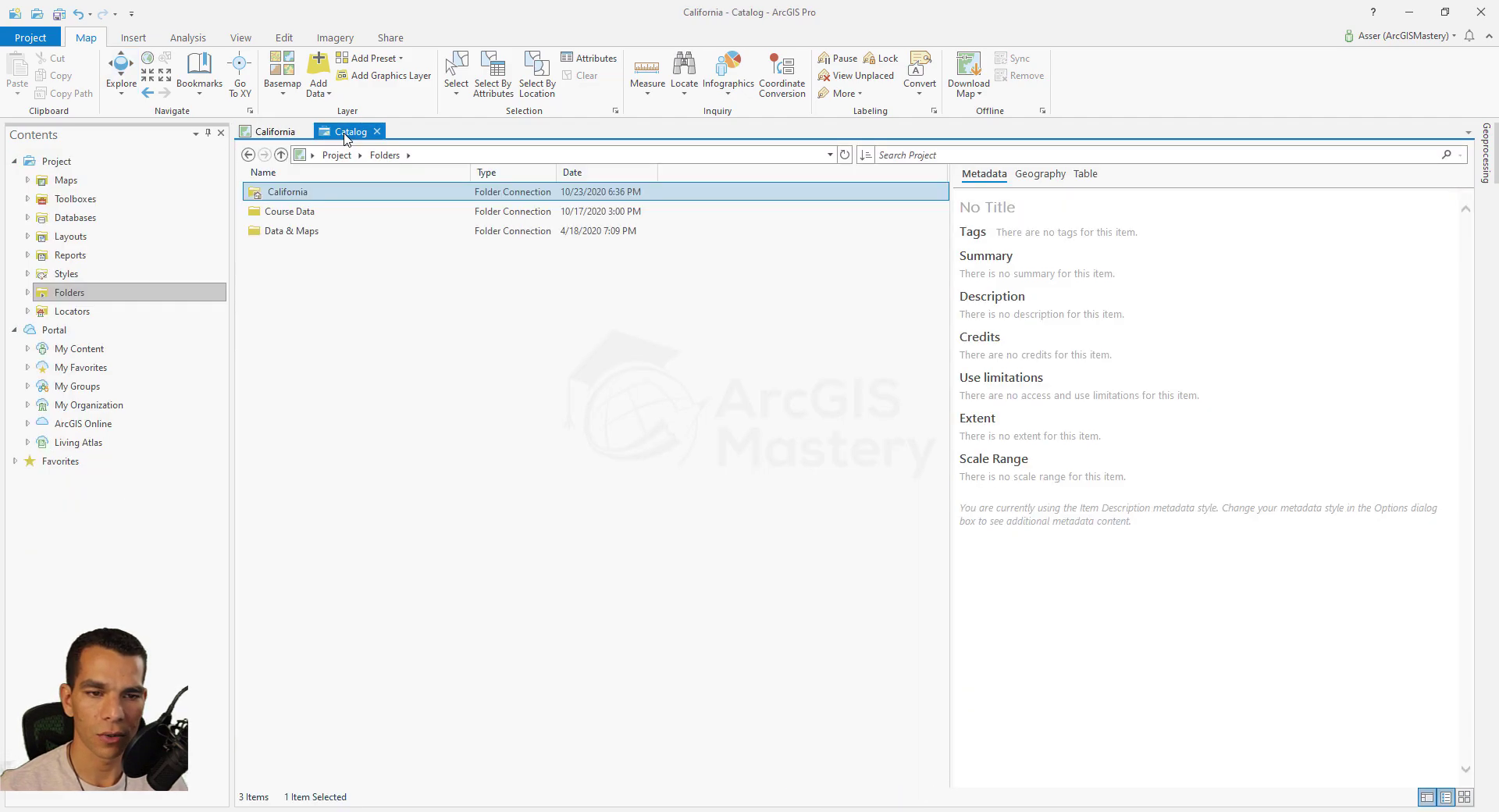
double_click(285, 192)
double_click(290, 231)
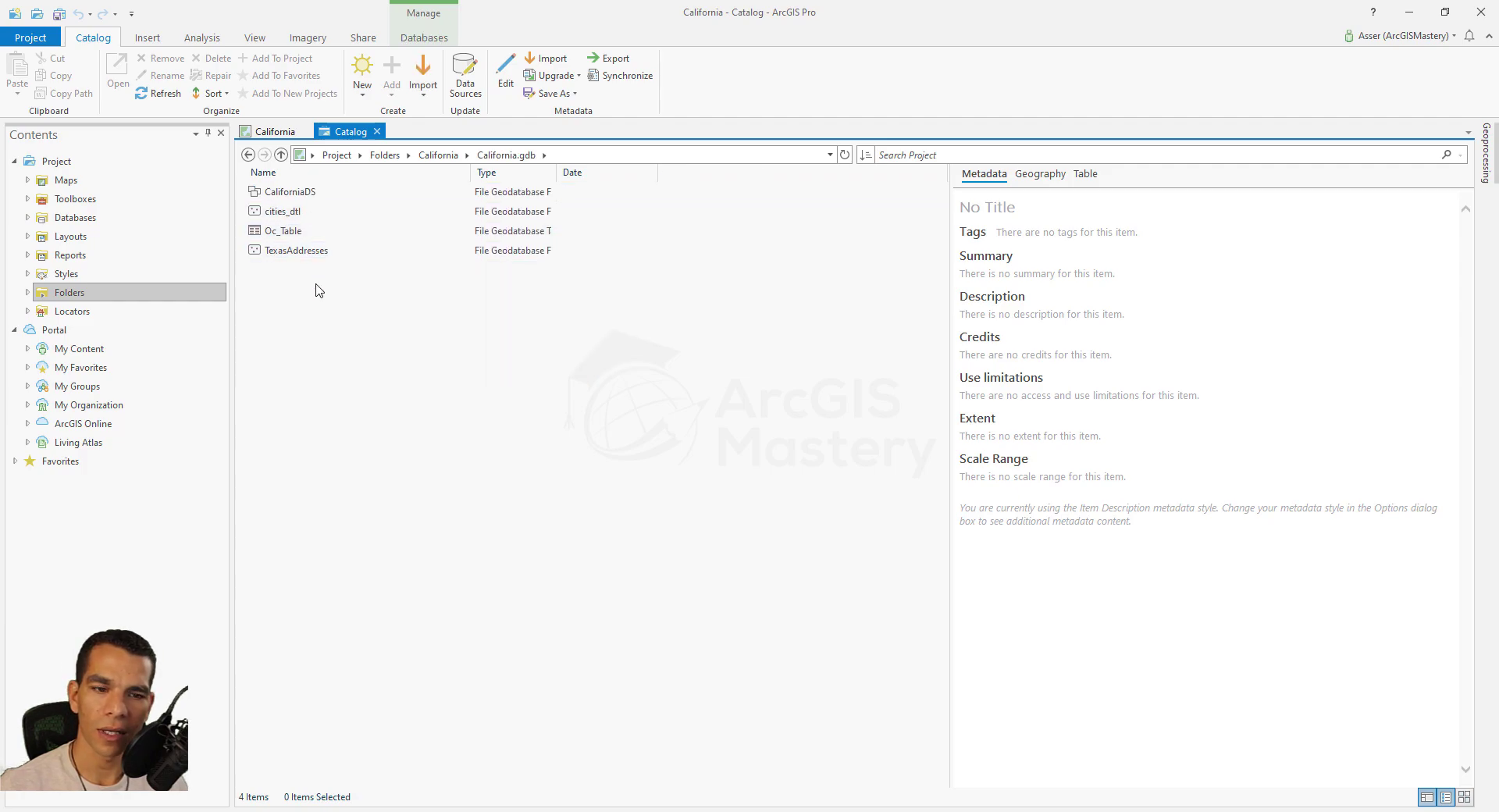
right_click(316, 288)
mouse_move(392, 357)
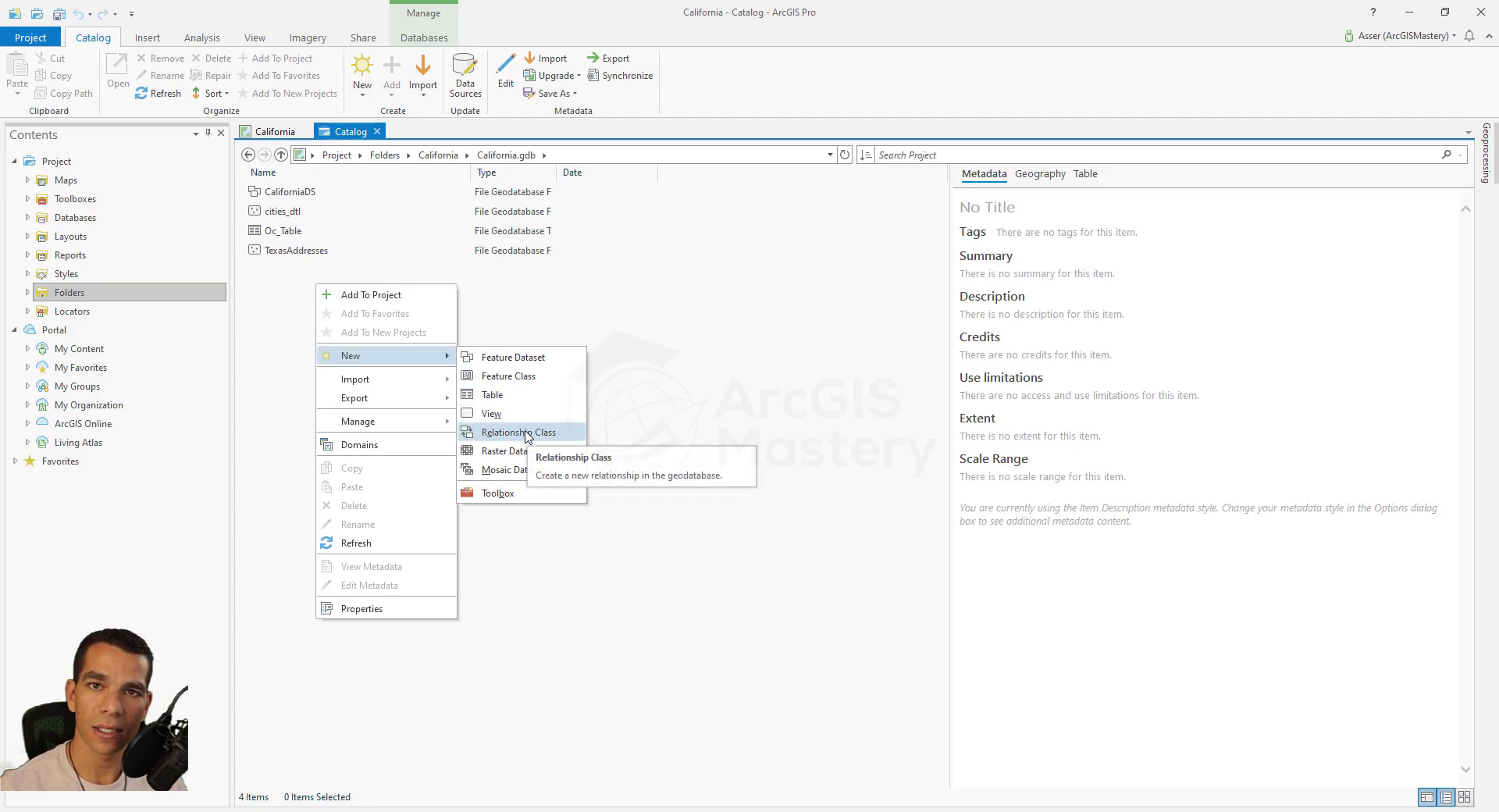
Open the CaliforniaDS feature dataset to show Cities, Counties, Freeways and OC_Cities.
left_click(318, 305)
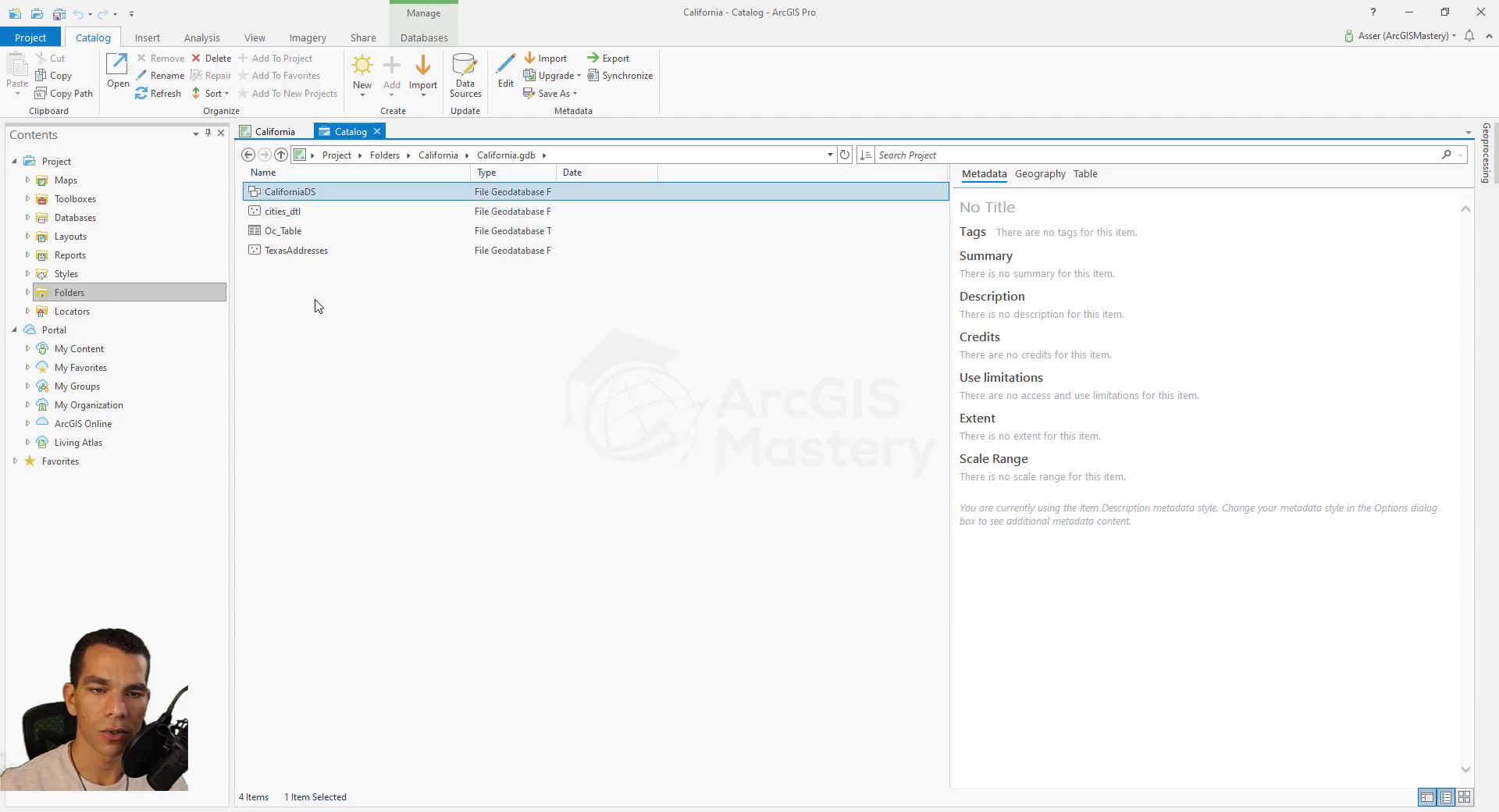
double_click(298, 192)
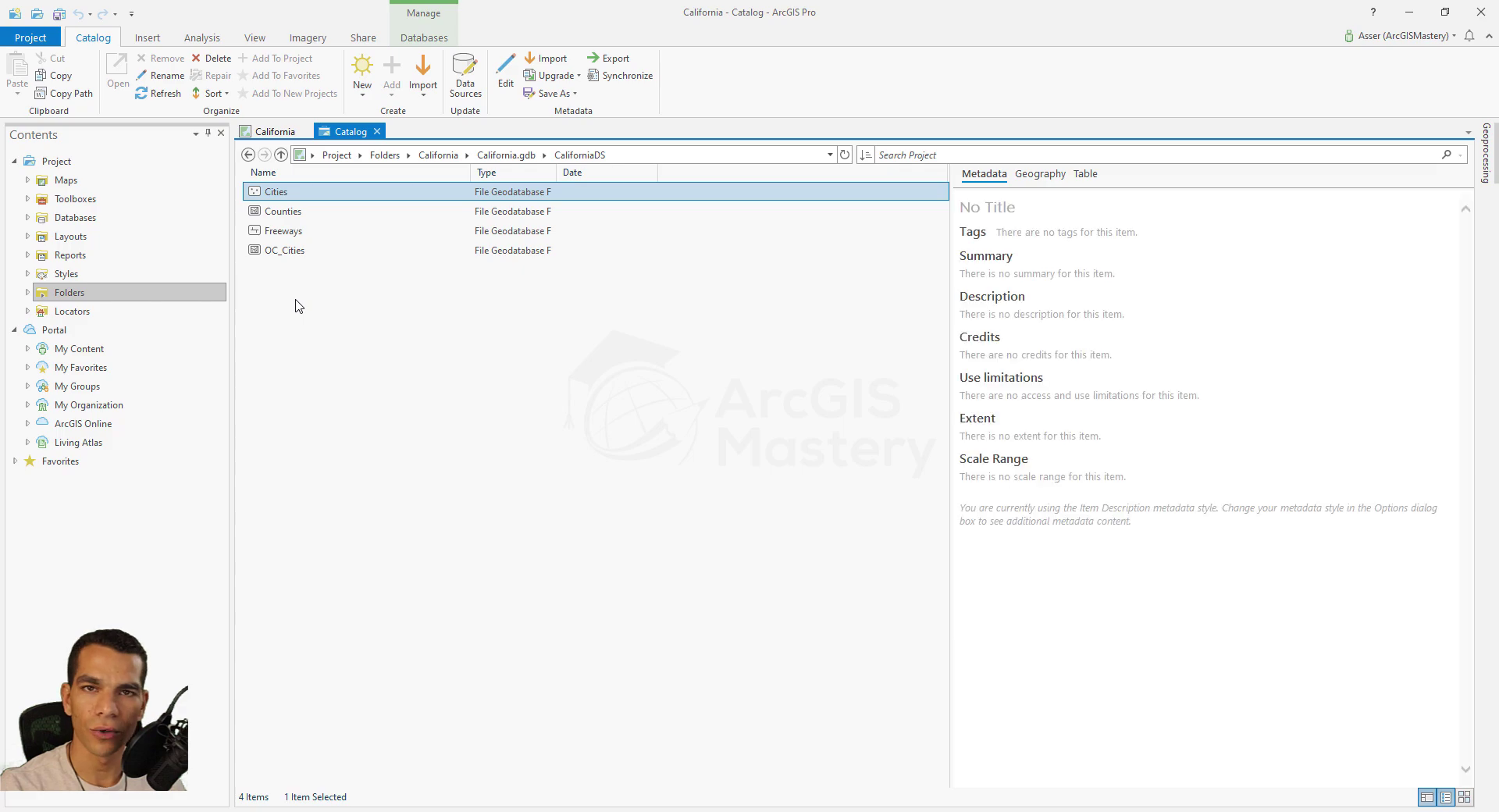
left_click(284, 253, "ctrl")
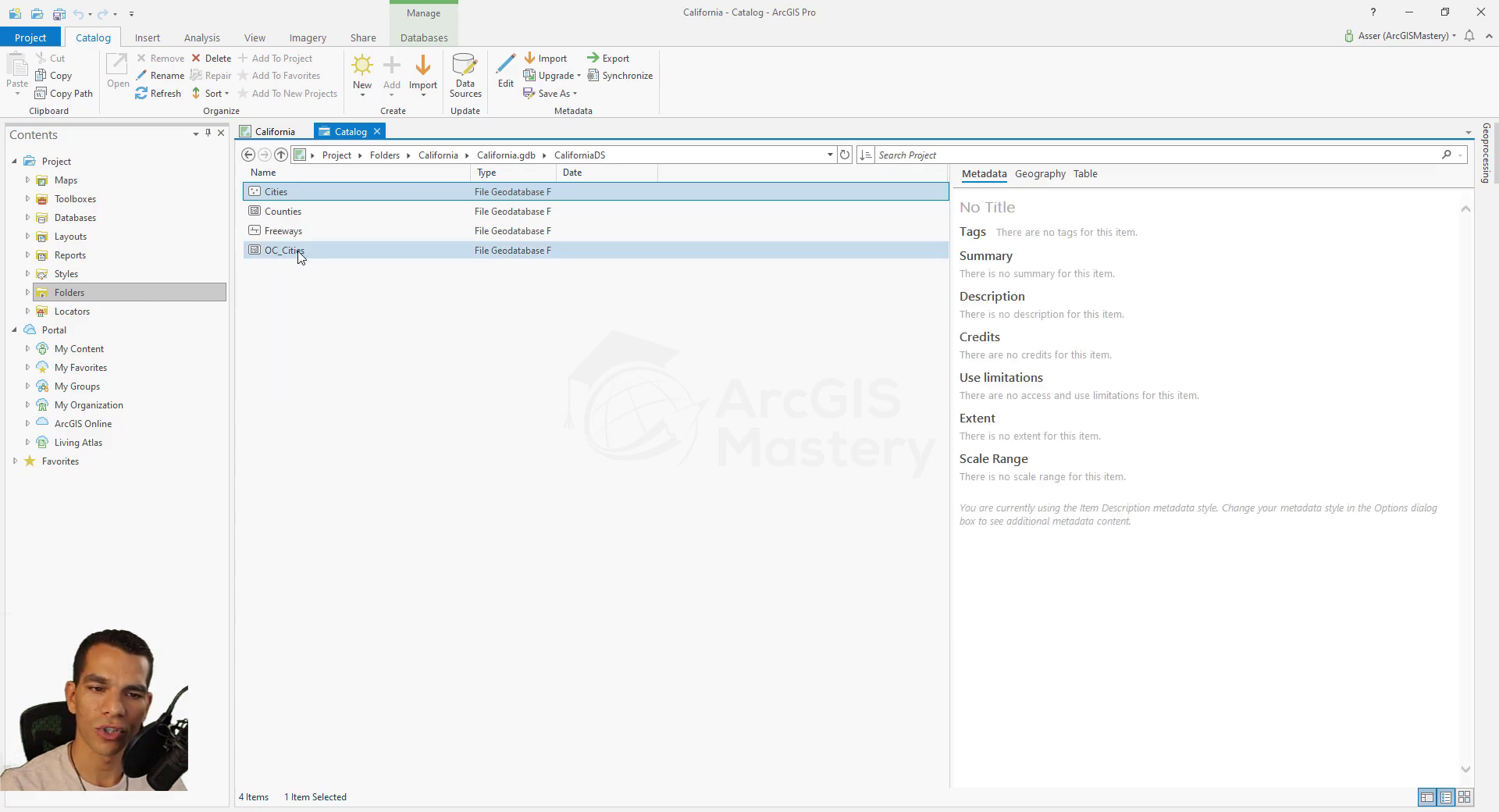
left_click(281, 155)
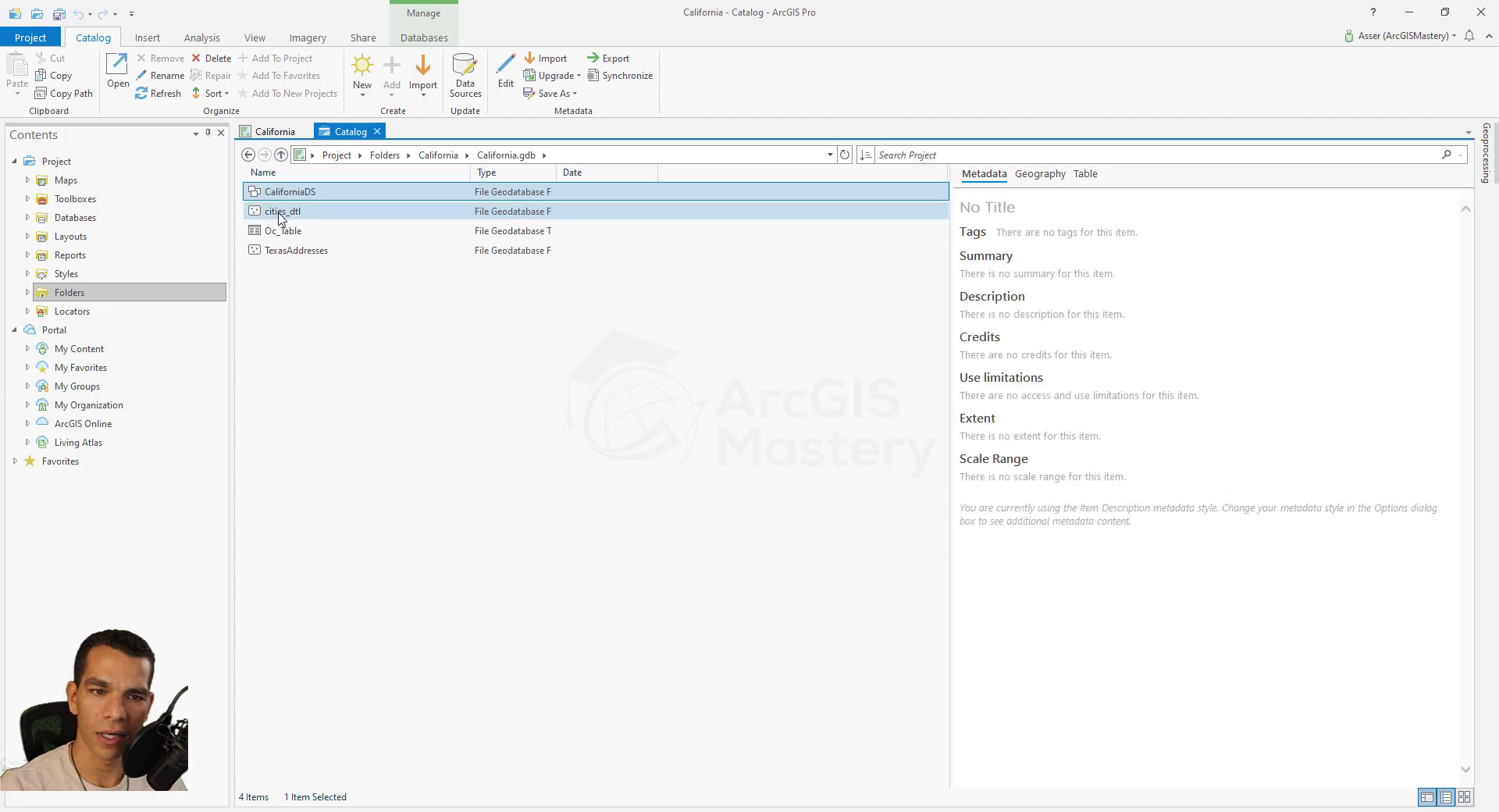
double_click(283, 194)
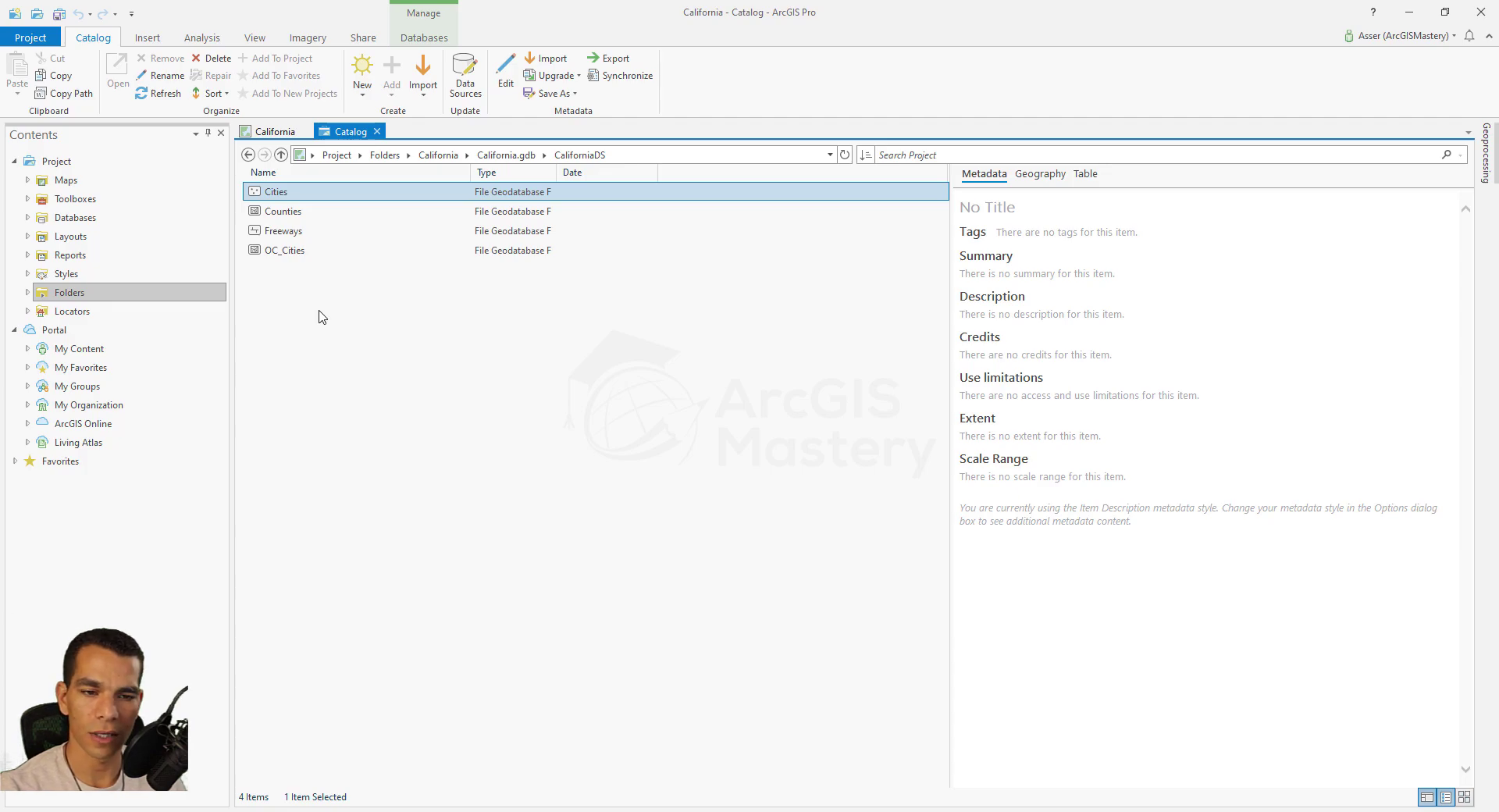
right_click(320, 305)
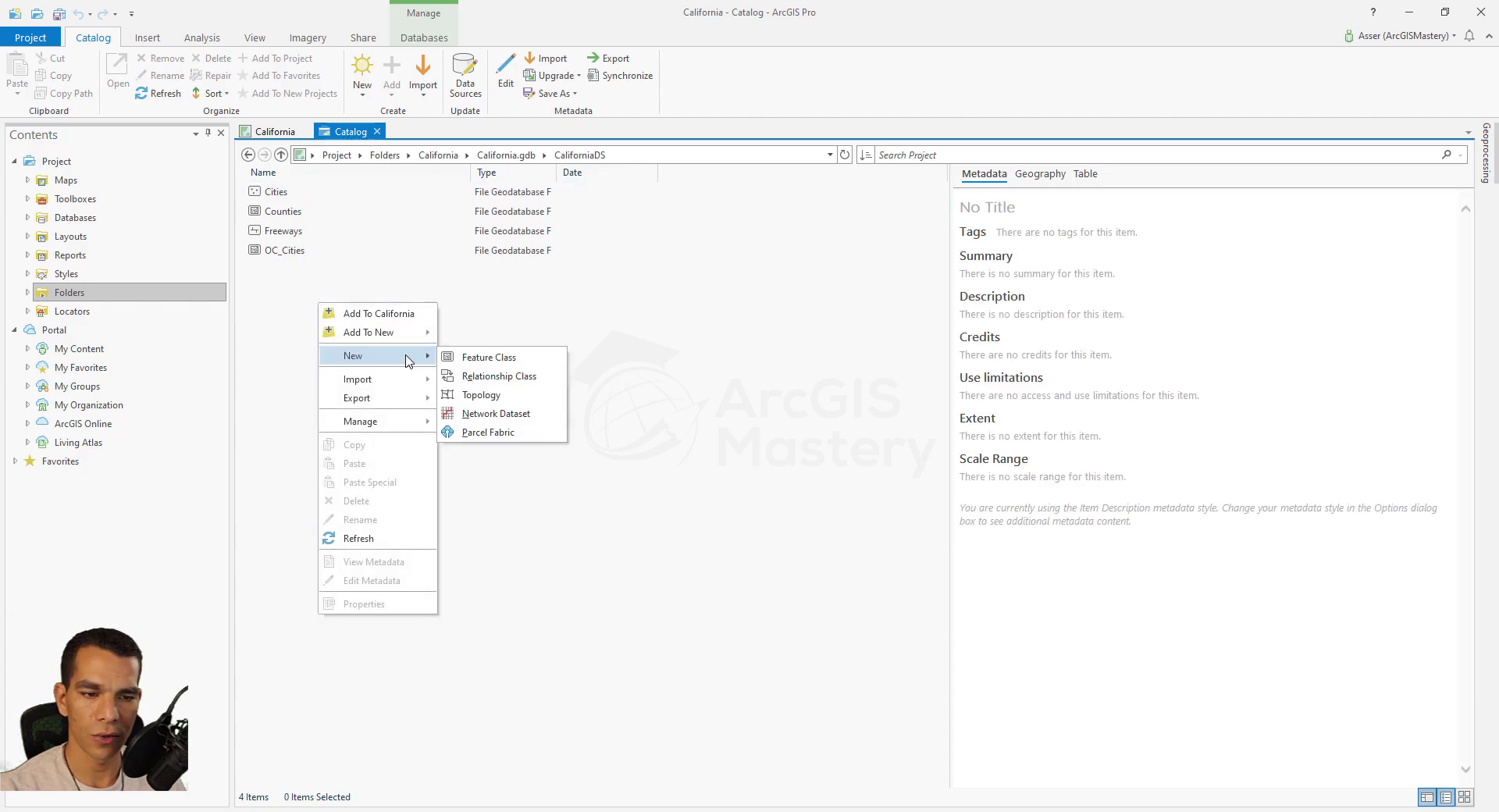
Launch Create Relationship Class and set Orange County Cities as the origin table.
left_click(503, 376)
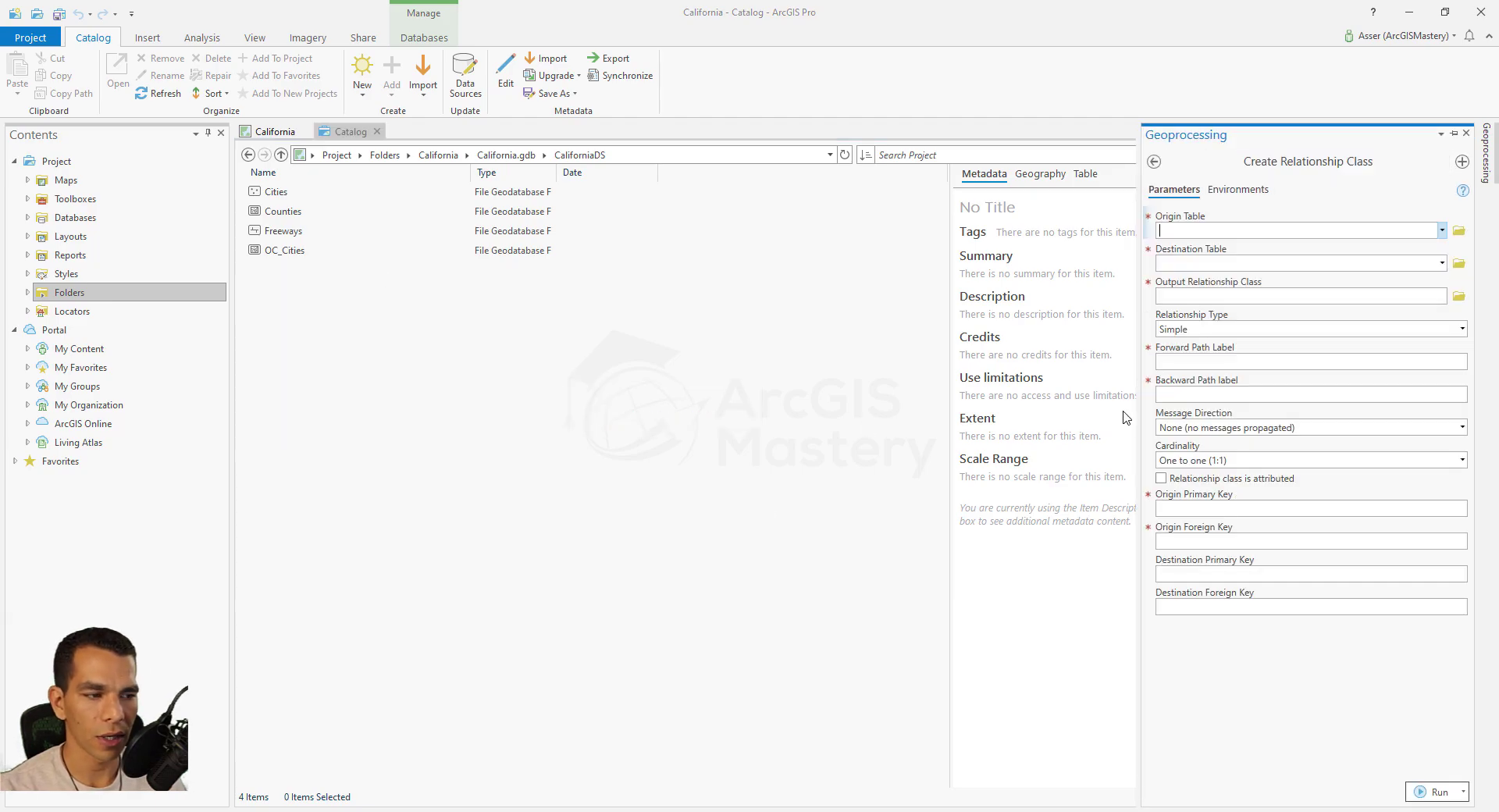
left_click_drag(992, 357, 994, 357)
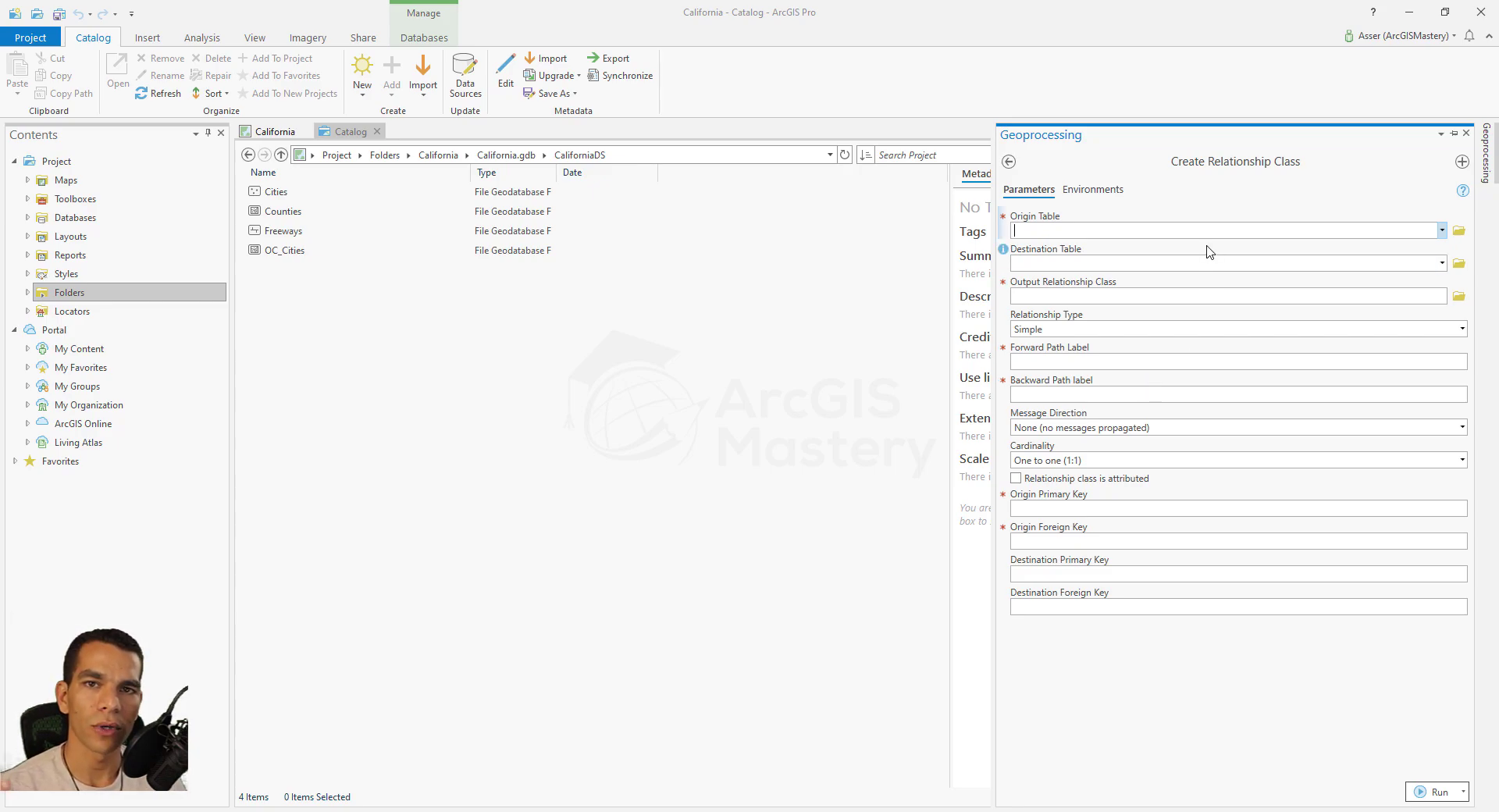
left_click(1441, 230)
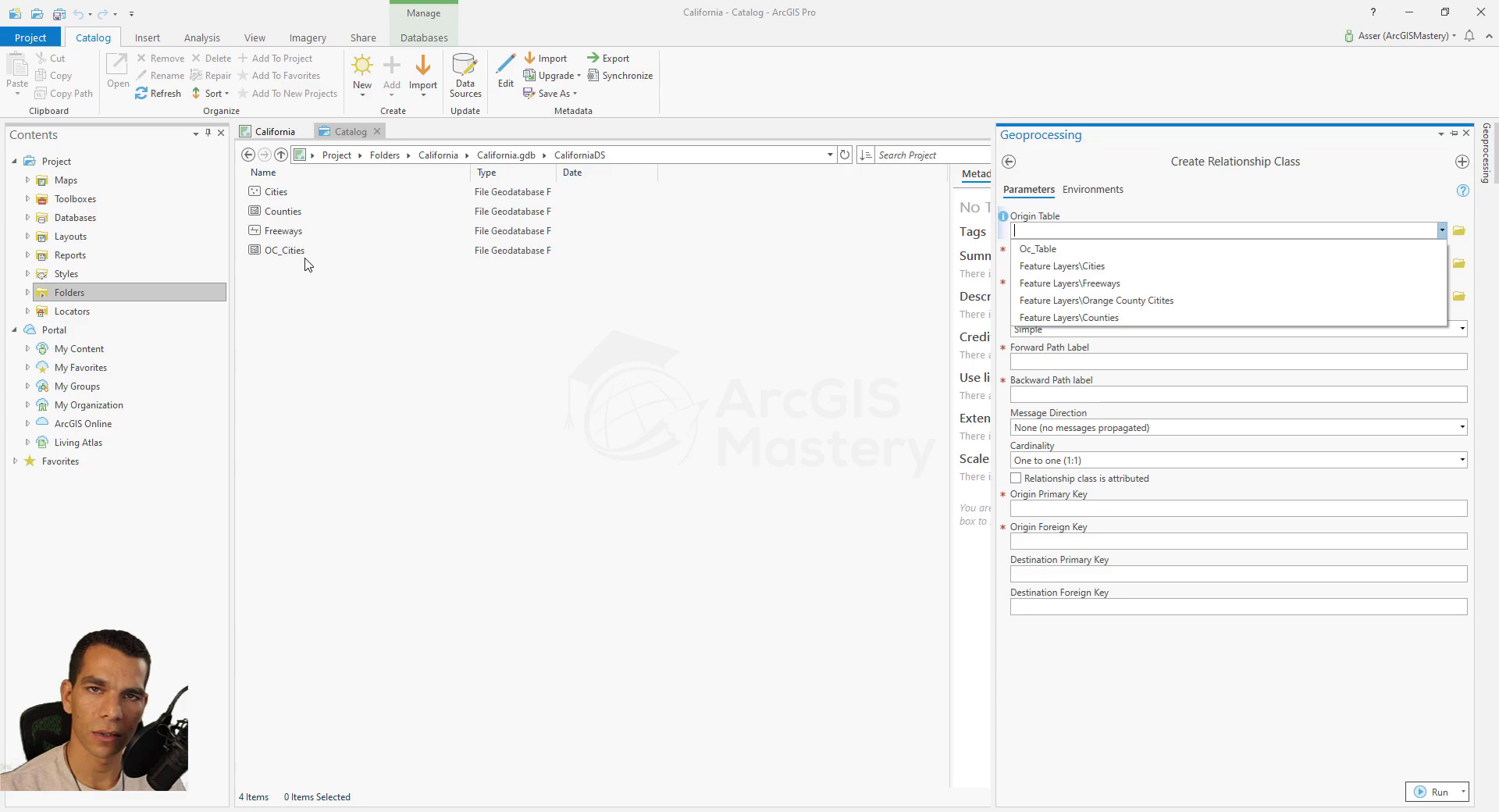
left_click(1139, 303)
left_click(1441, 265)
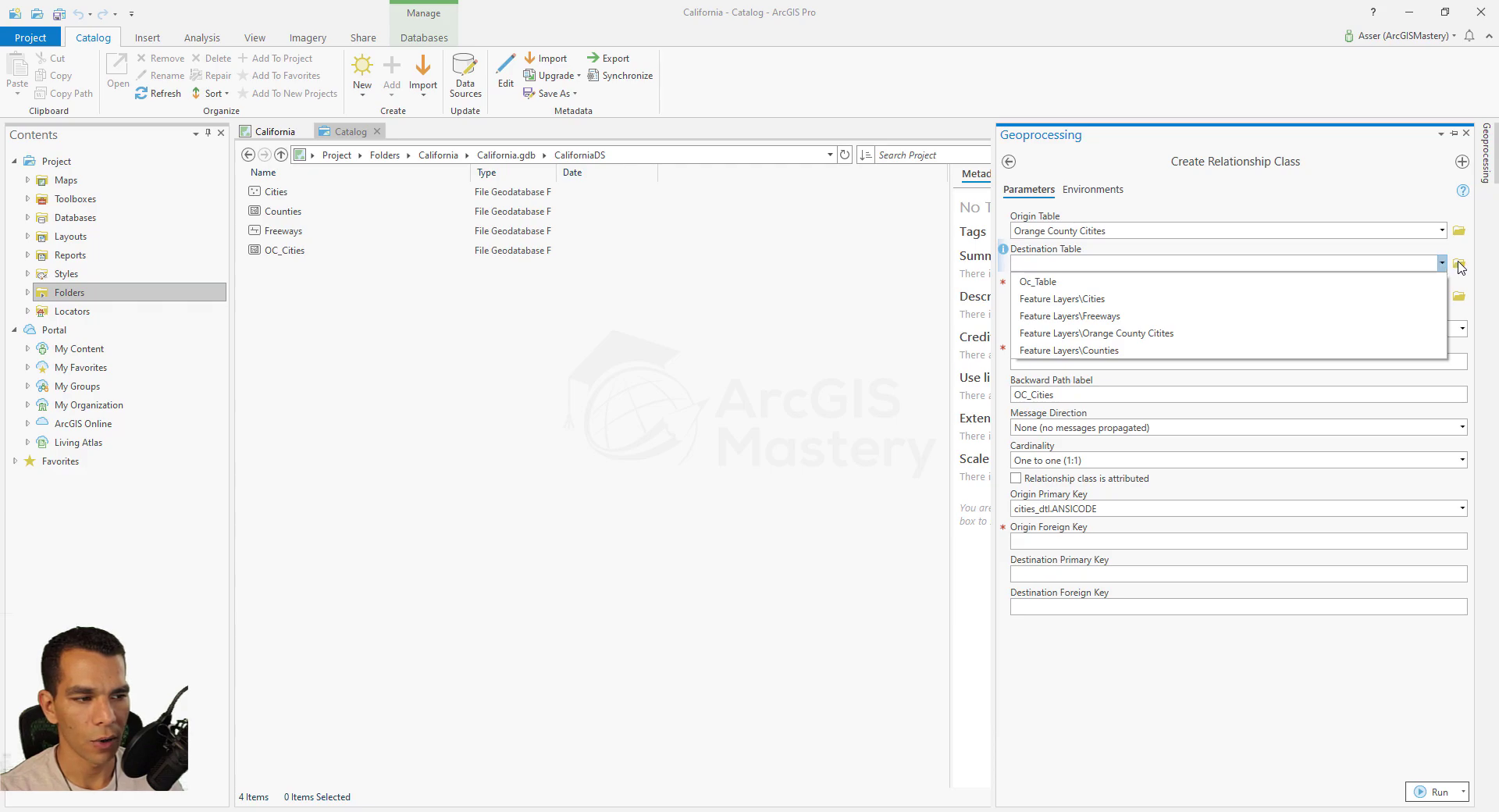
Set cities_dtl from California.gdb as the destination table and check the output path.
left_click(1441, 264)
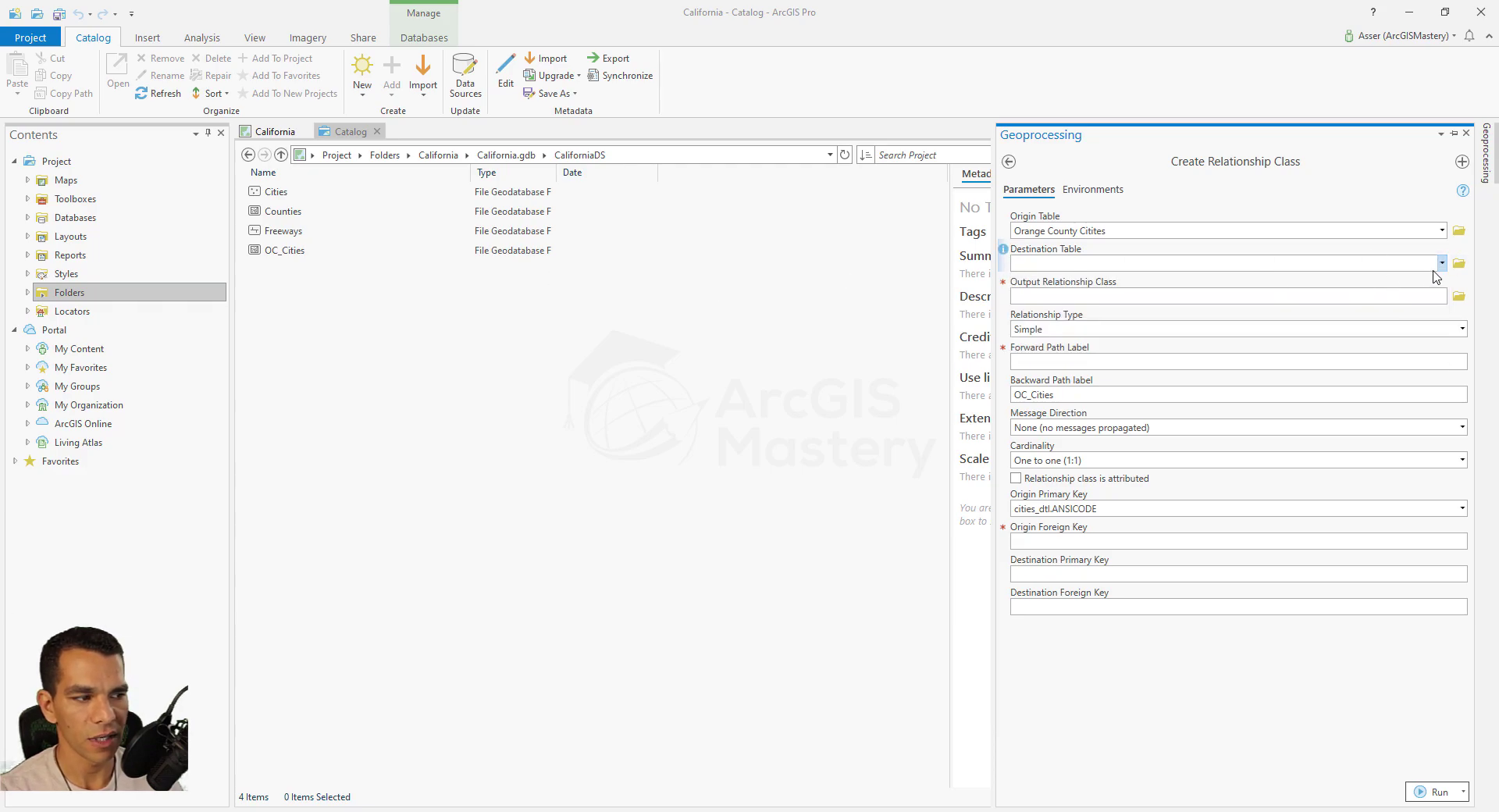
left_click(1458, 263)
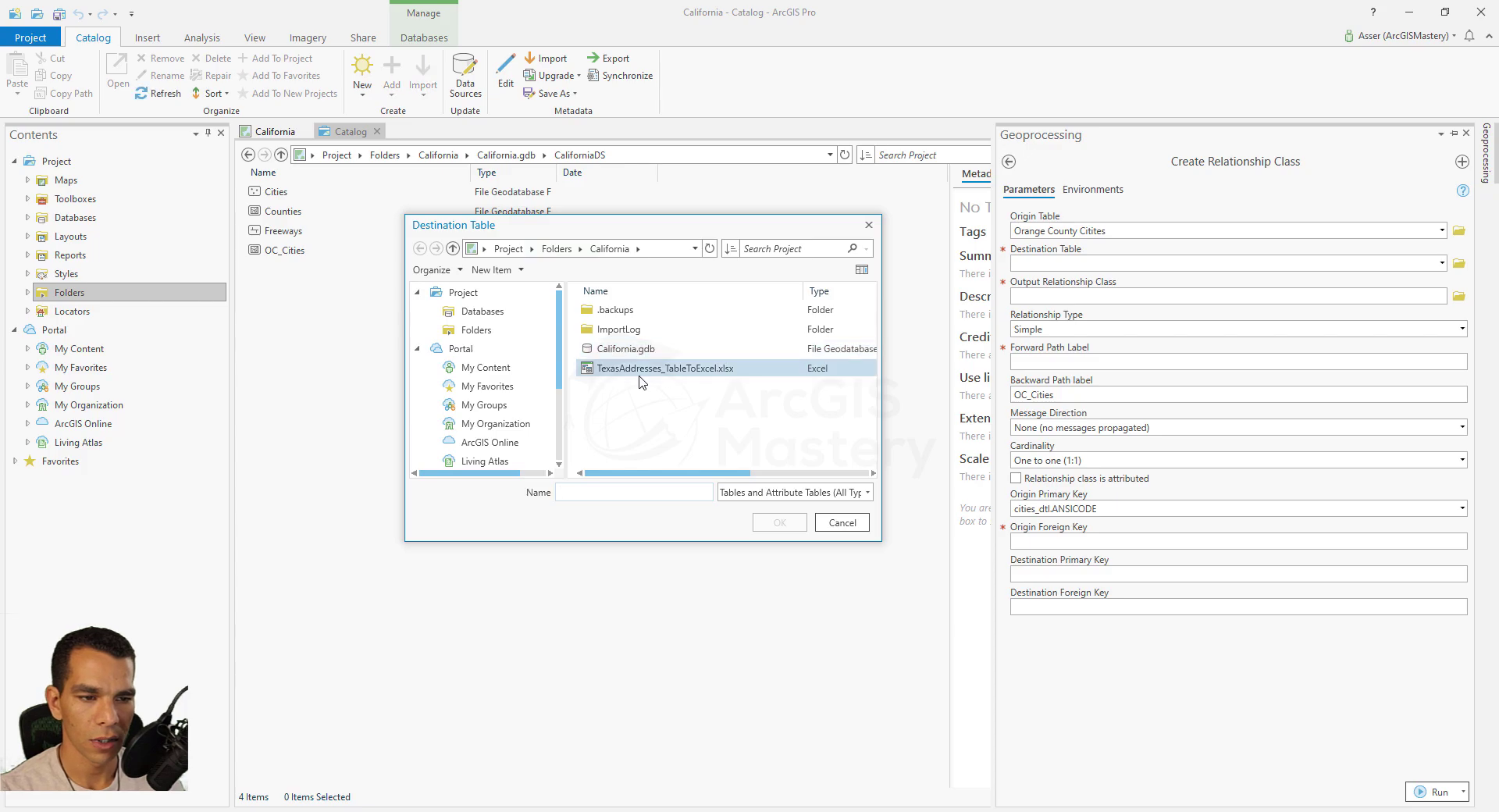
double_click(605, 348)
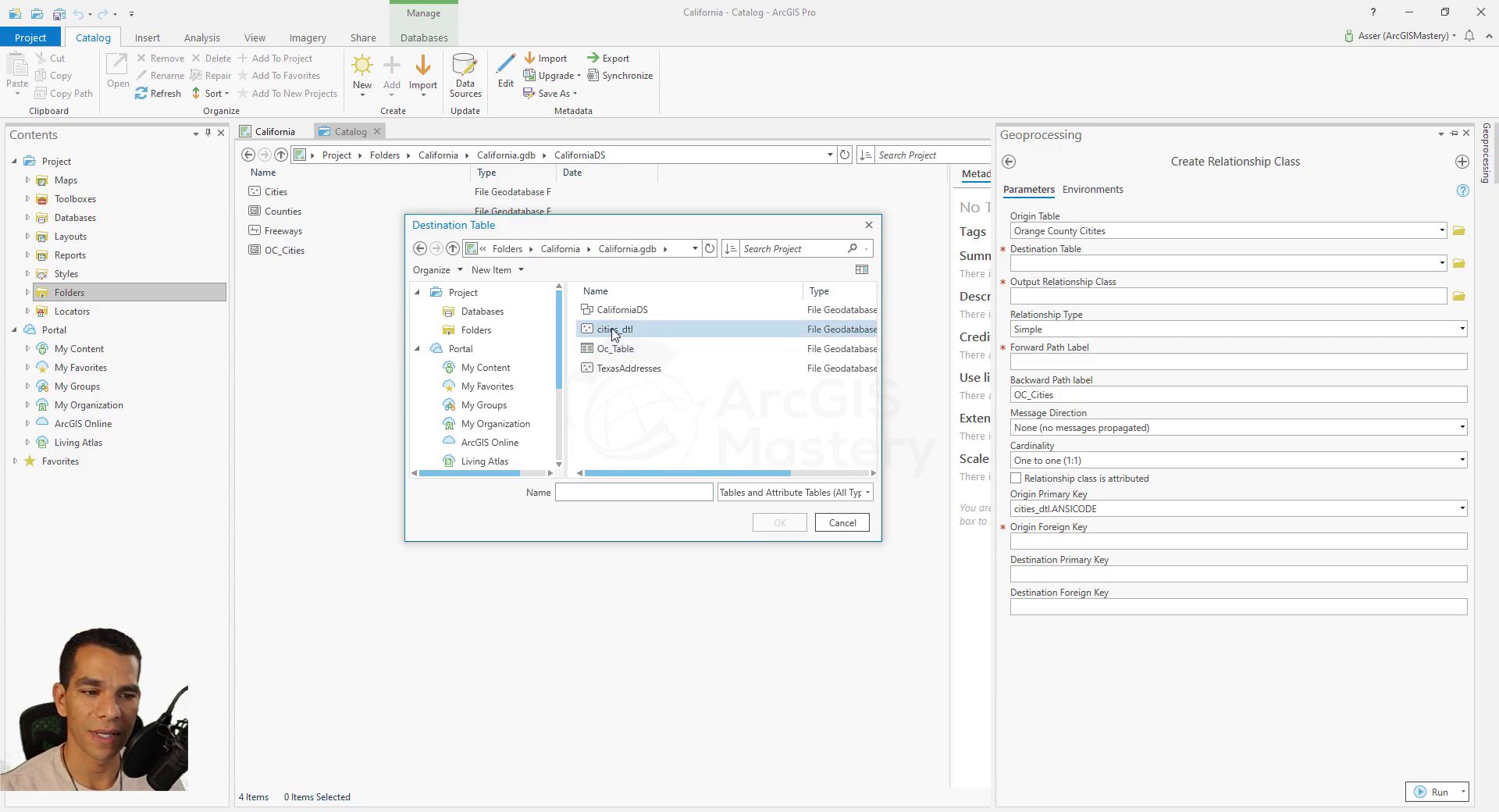
left_click(614, 331)
left_click(777, 522)
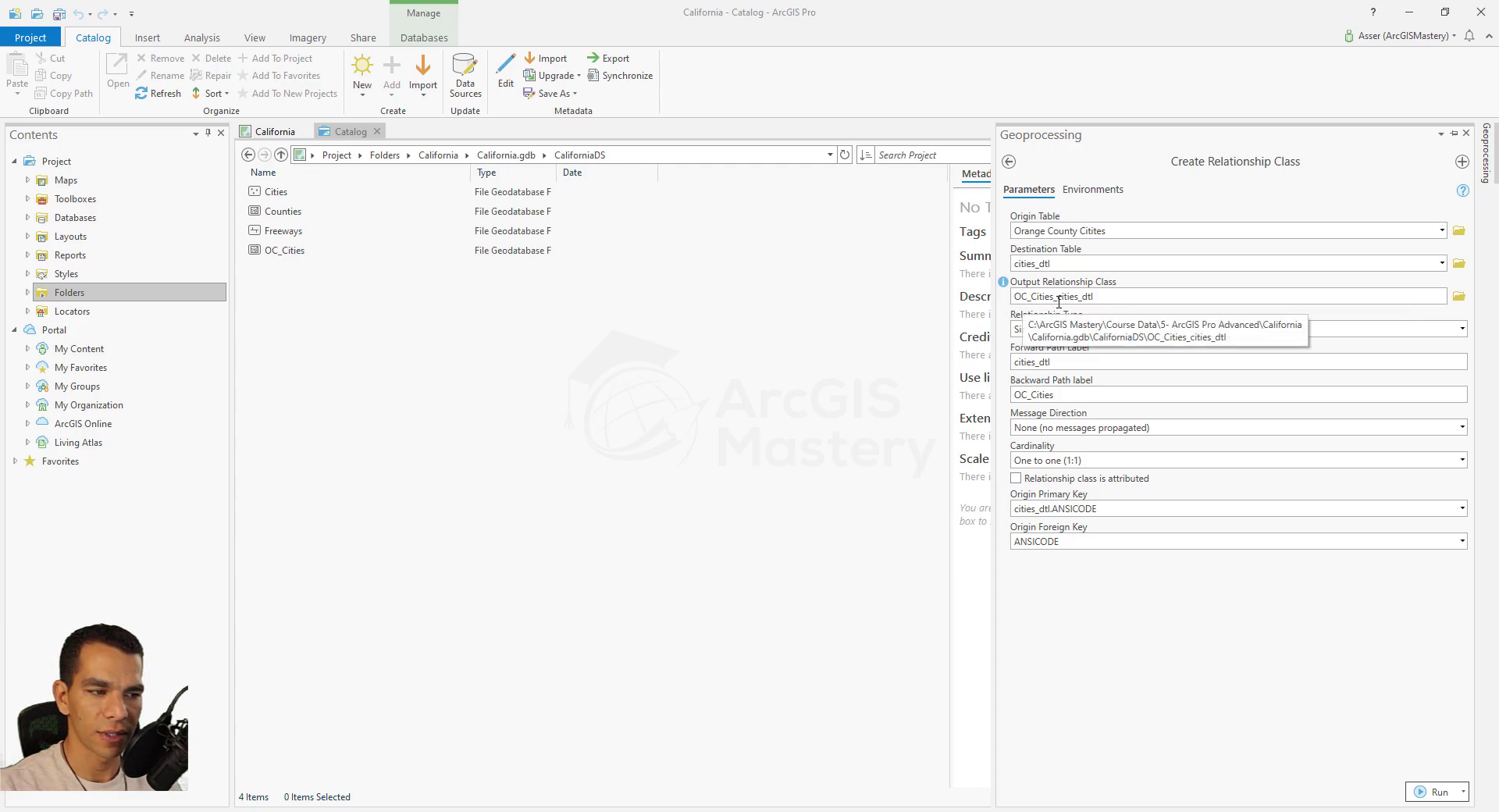
left_click_drag(1112, 300, 970, 301)
left_click(1245, 301)
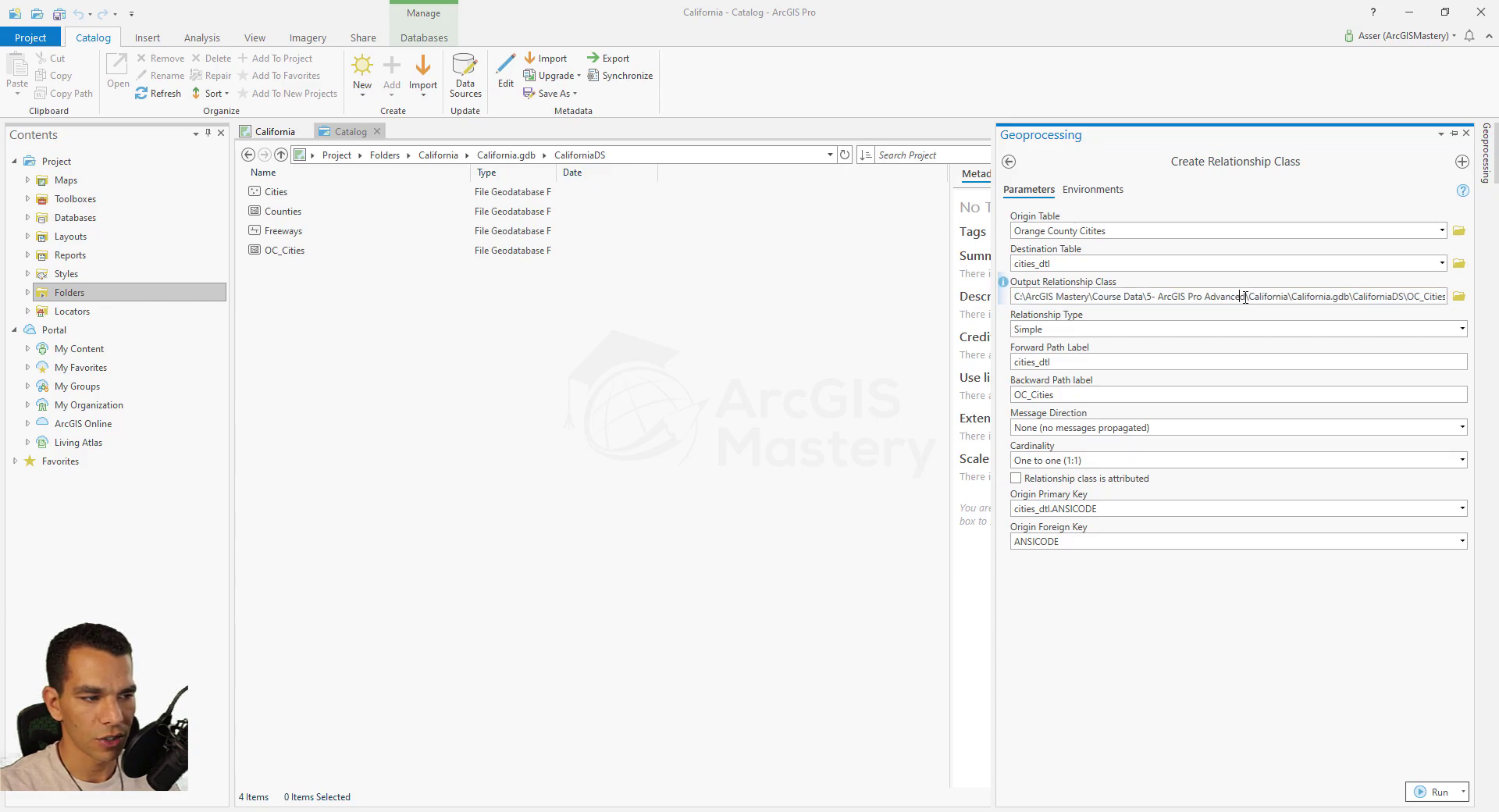
Keep Simple as the relationship type for the RelationshipClass output.
left_click(1462, 330)
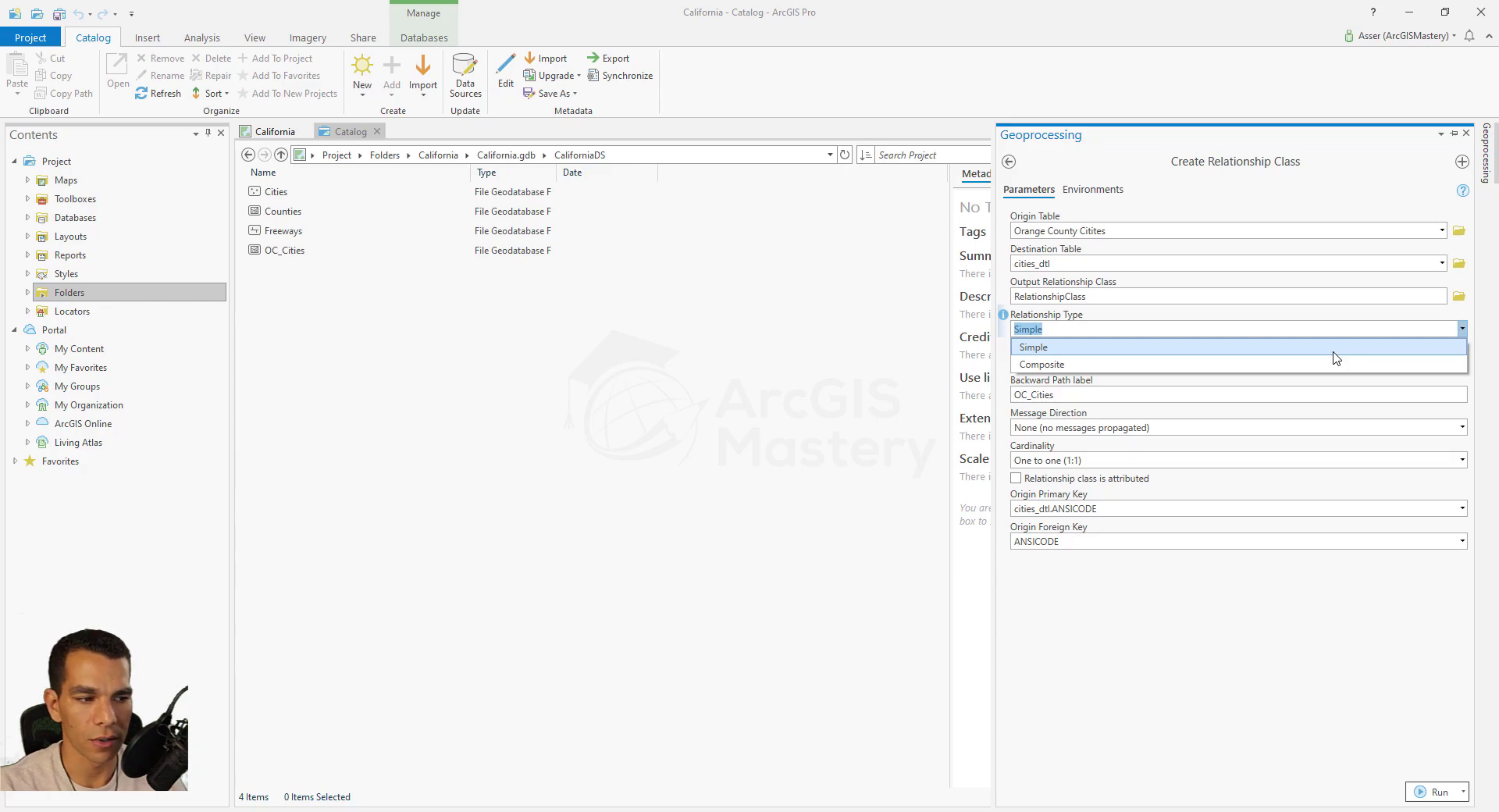
left_click(1255, 348)
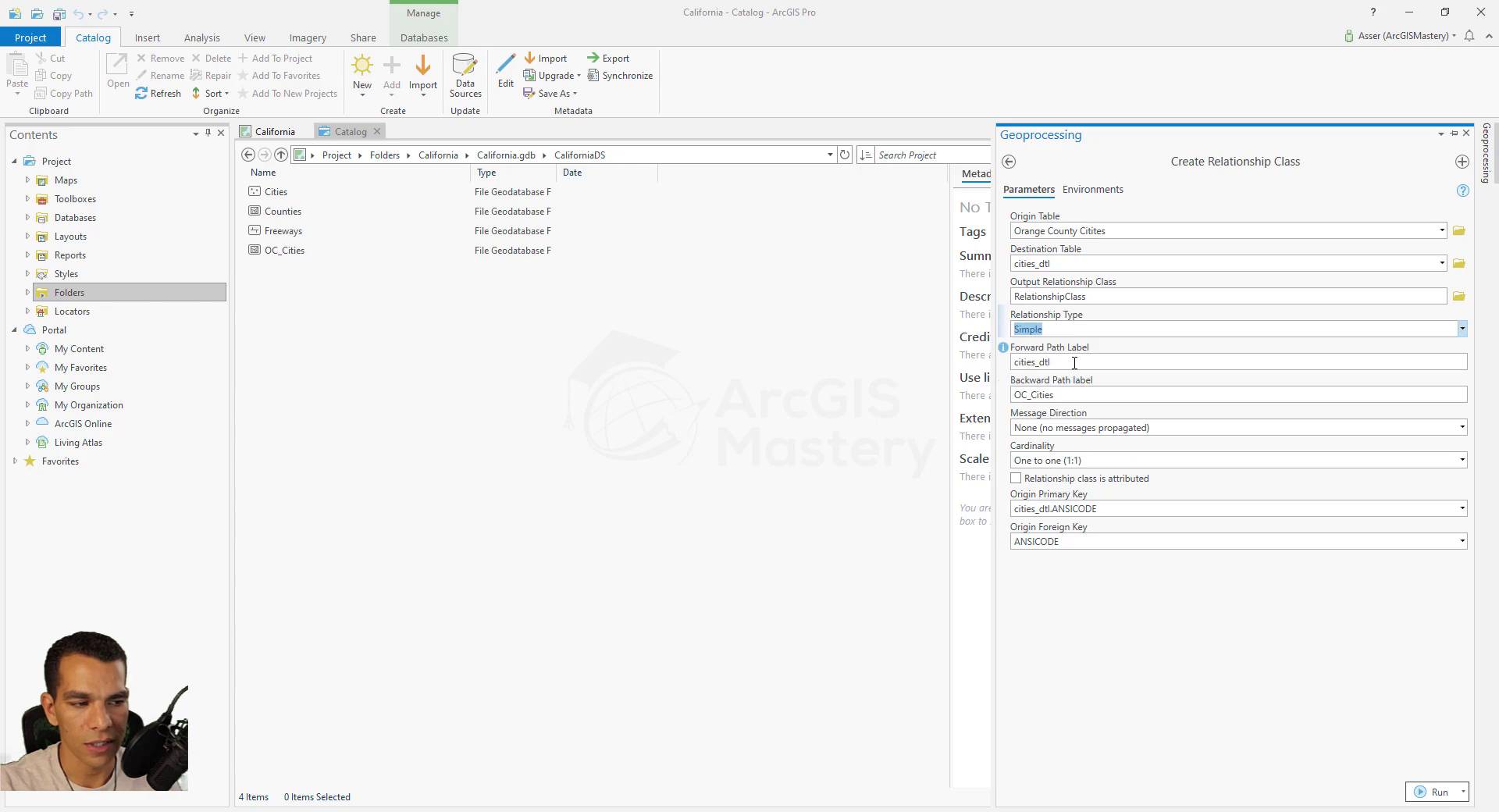
Set the forward path label to CitiesPoints.
key("Tab")
type("Cities")
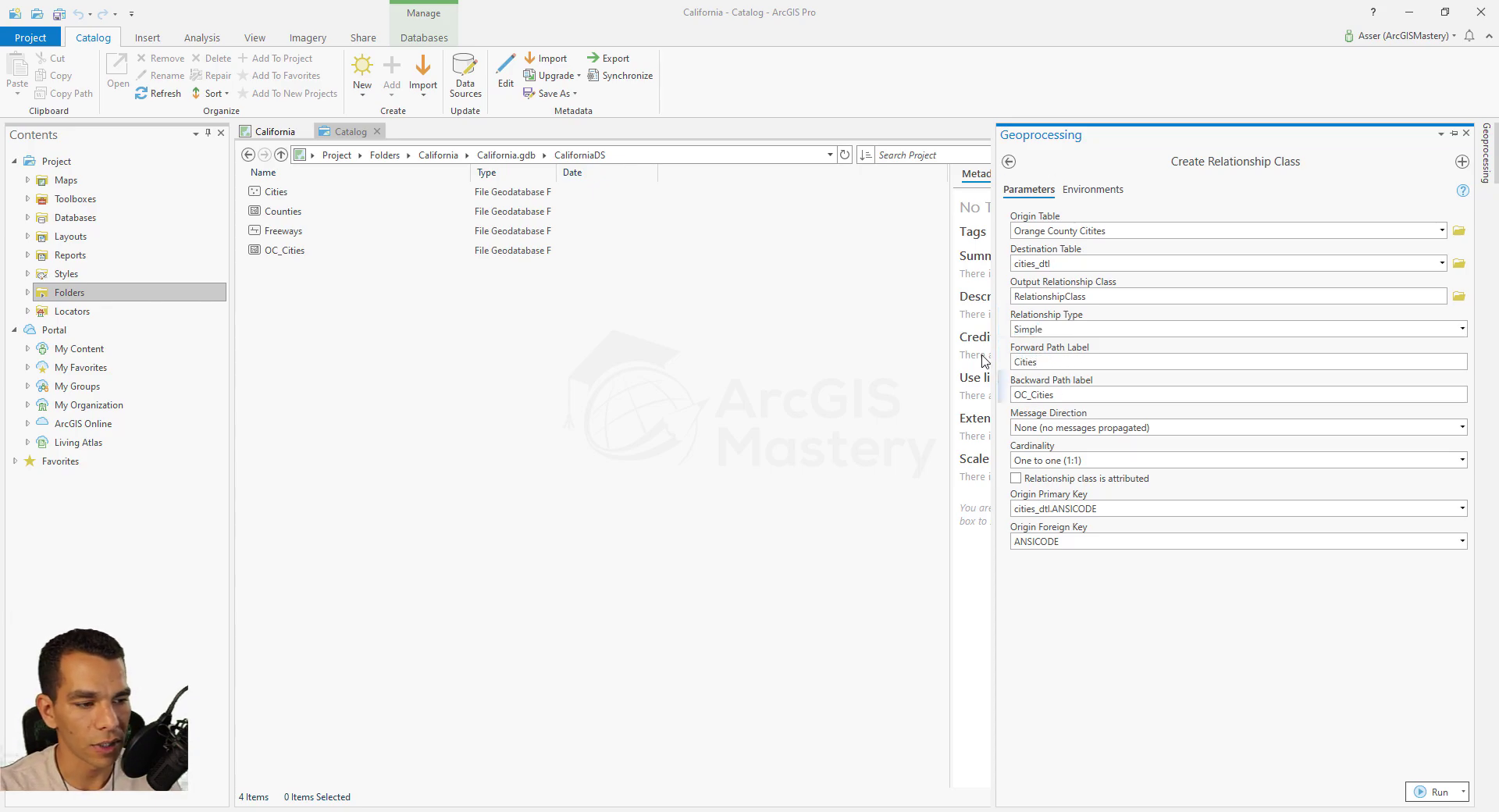
key("Tab")
key("BackSpace")
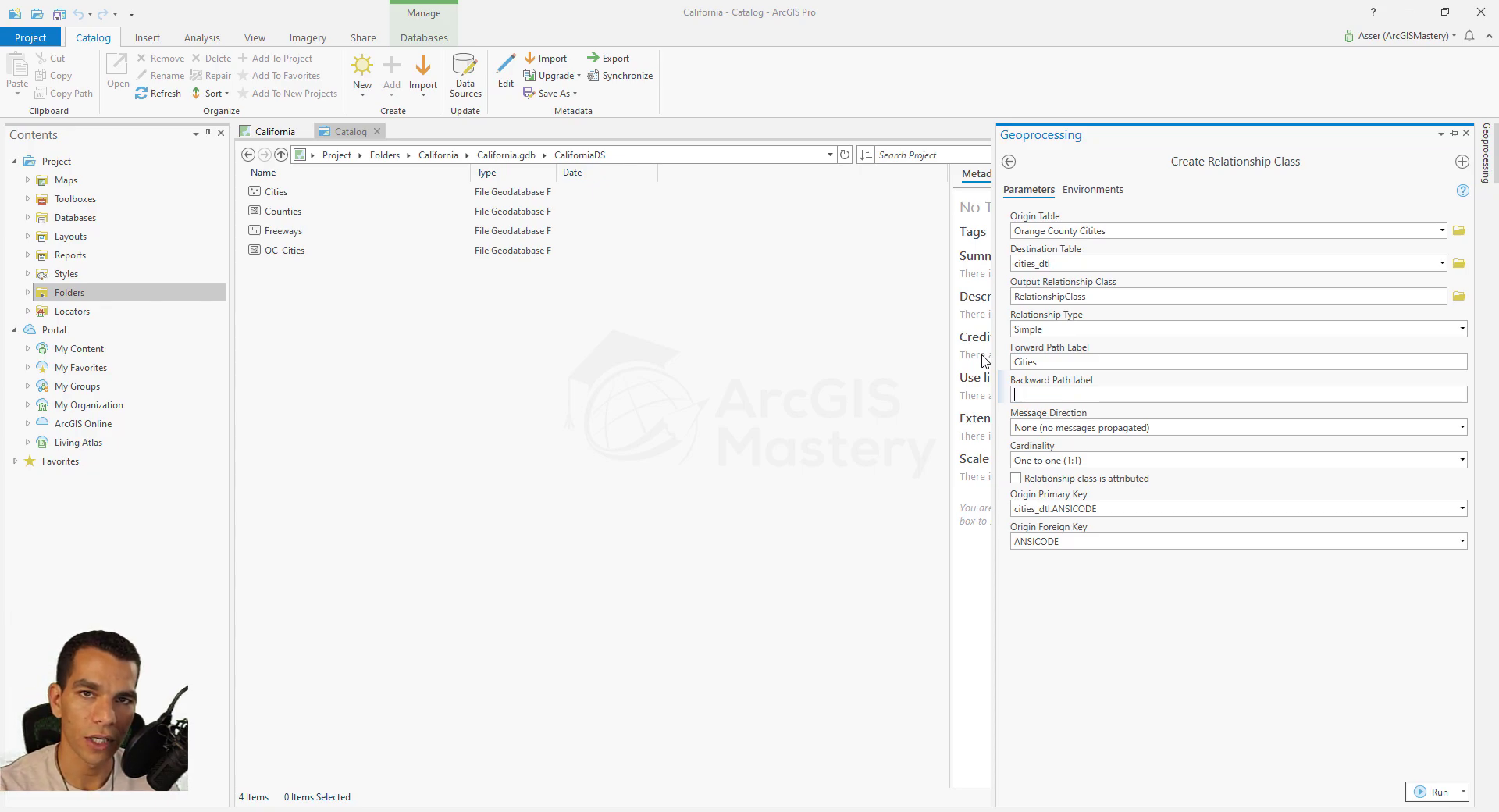
key("Tab")
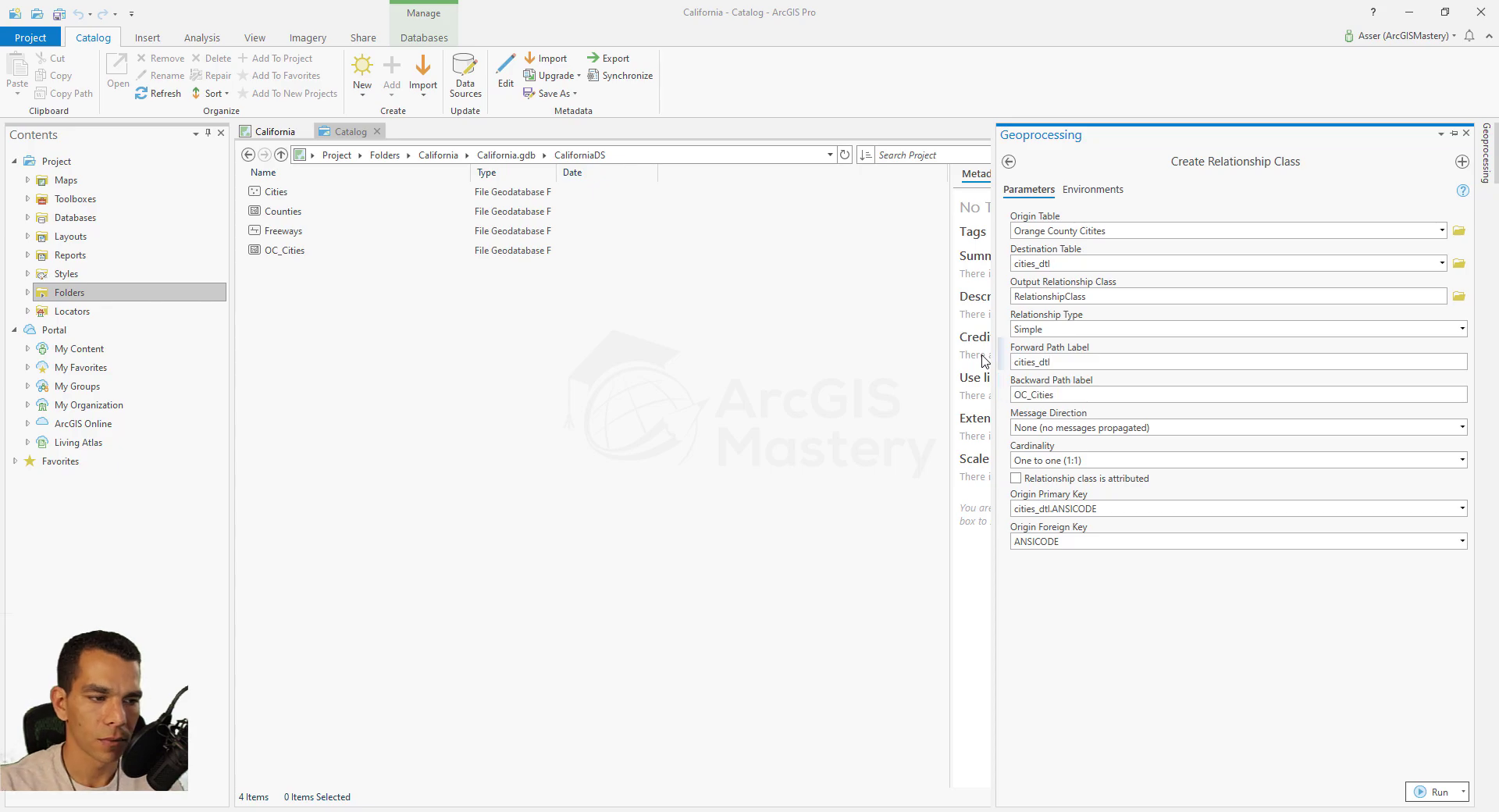
key("shift+Left")
key("shift+Left")
key("shift+Left")
key("shift+Home")
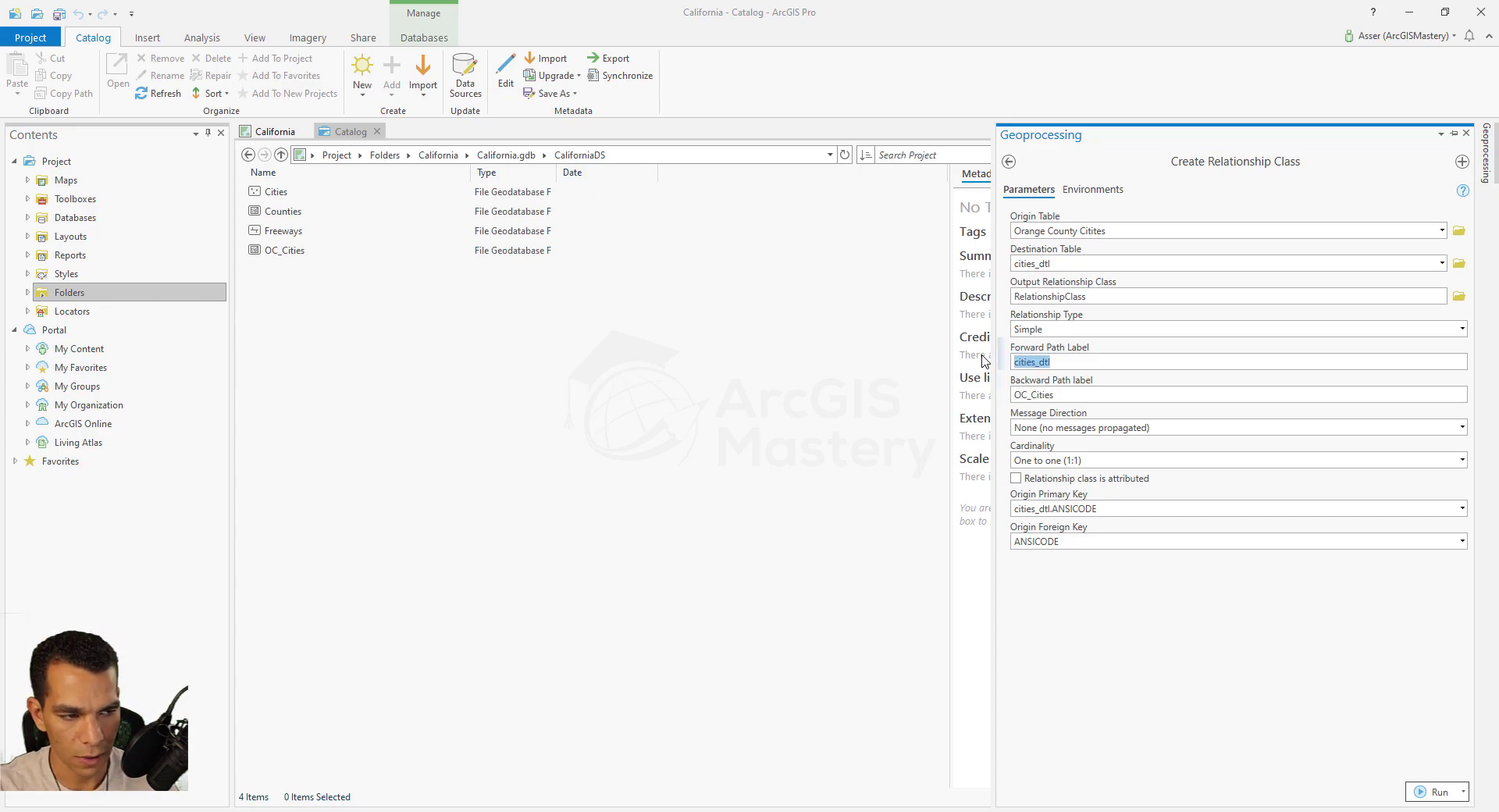
type("Cities")
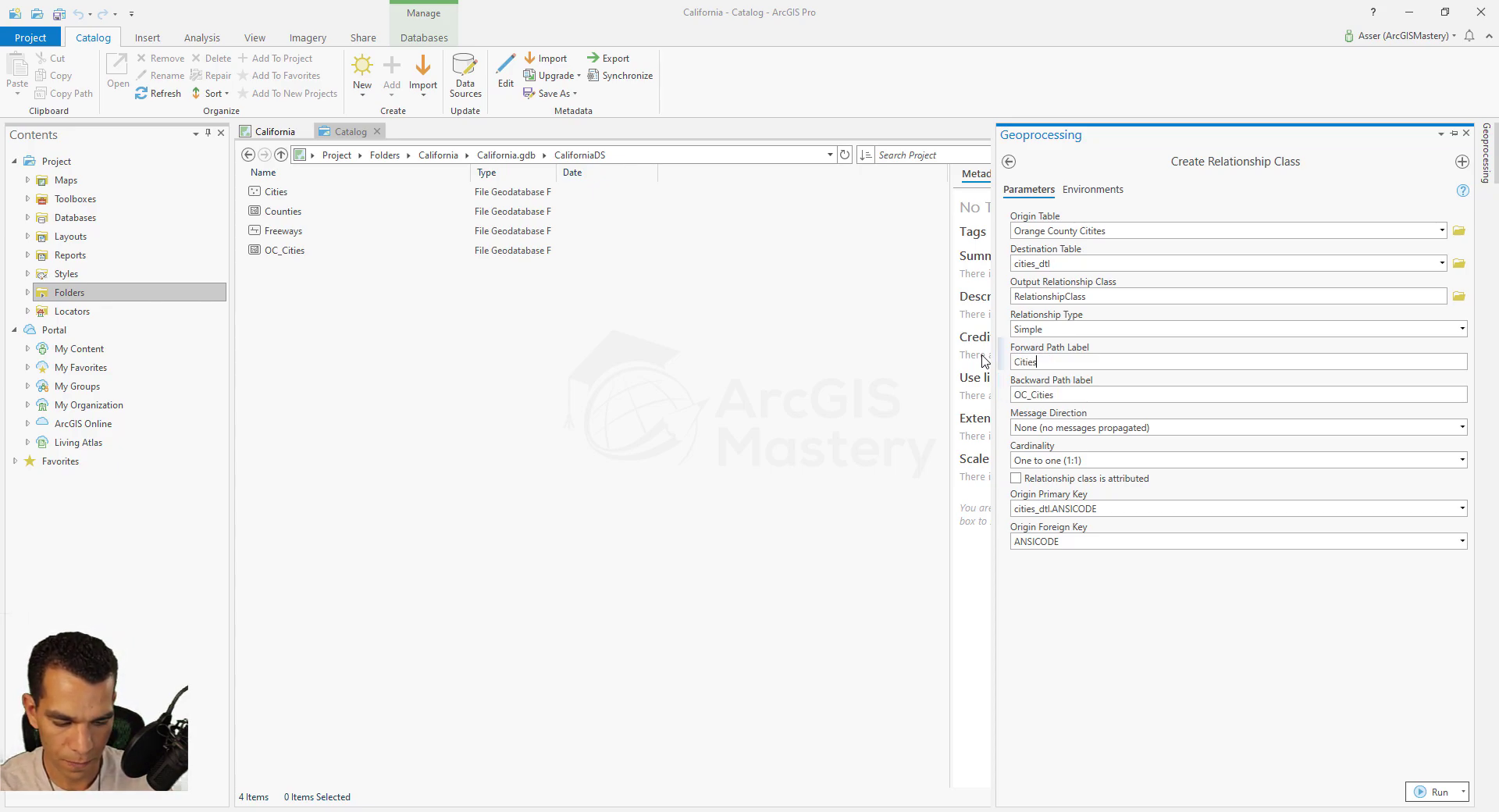
type("Points")
key("Tab")
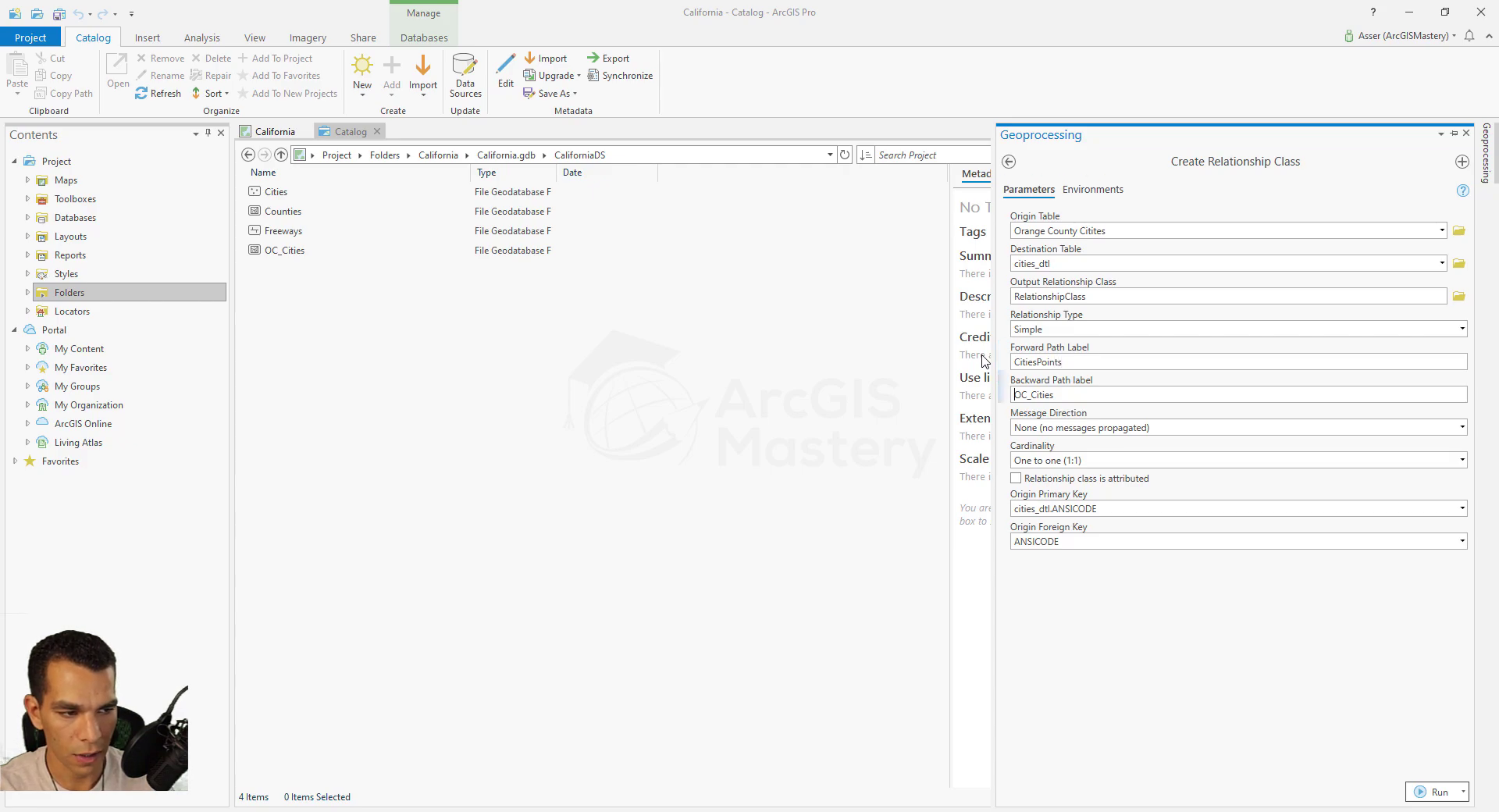
Set the backward path label to CitiesPolygon.
key("shift+Home")
type("C")
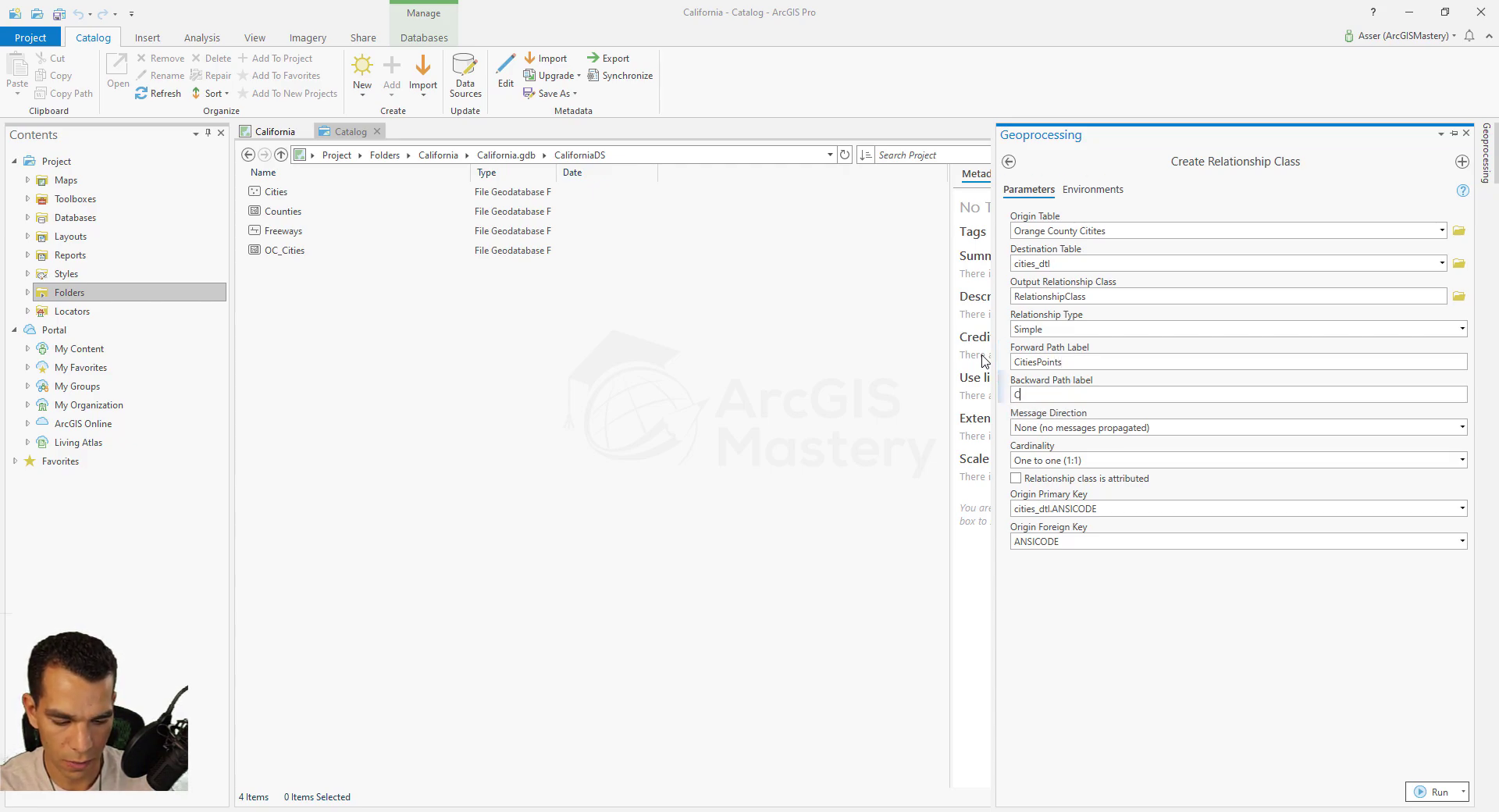
type("ities")
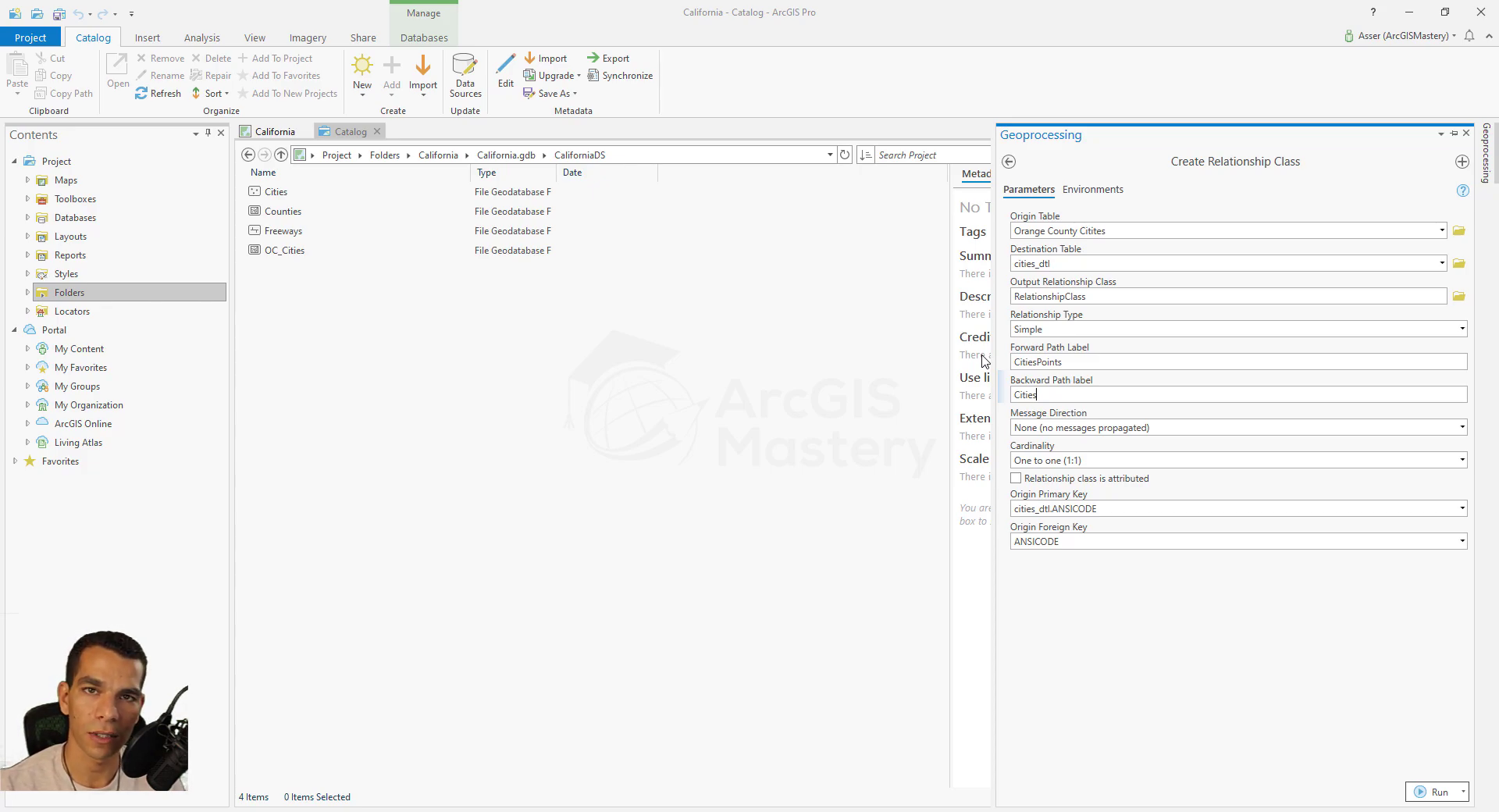
type("Polygon")
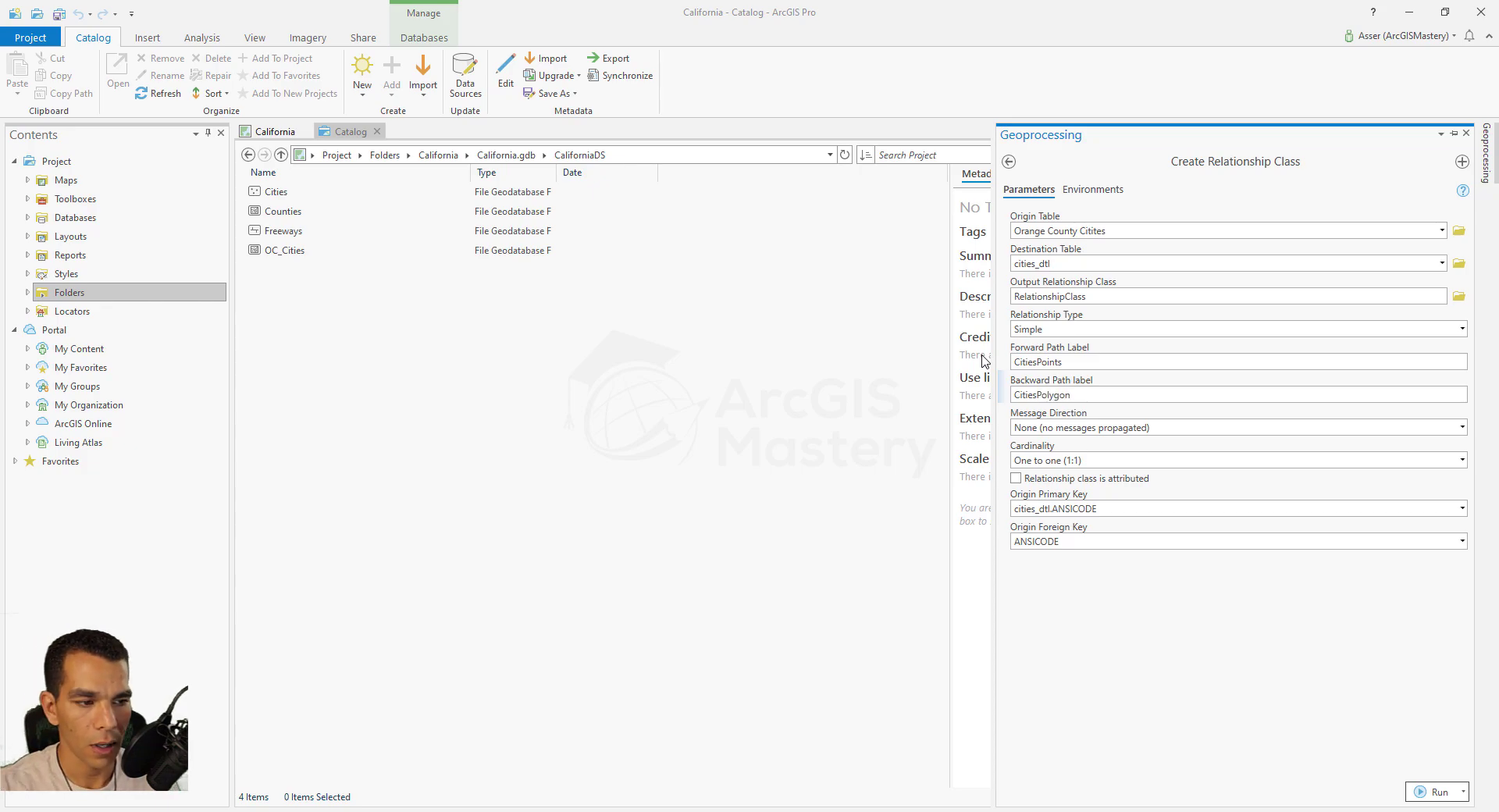
left_click(1459, 428)
left_click(1461, 428)
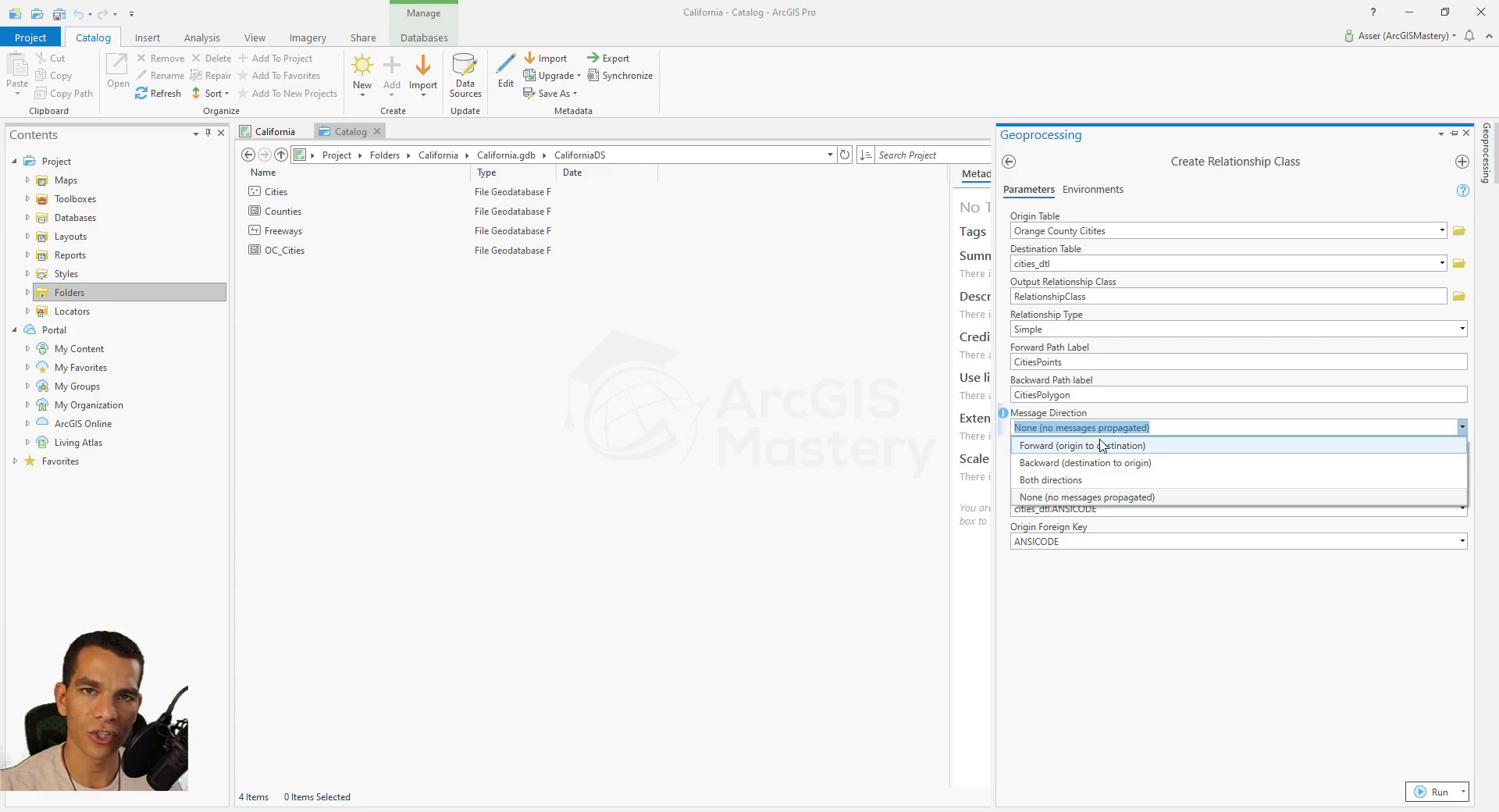
Set message direction to Both and keep One to one cardinality.
left_click(1090, 480)
left_click(1462, 461)
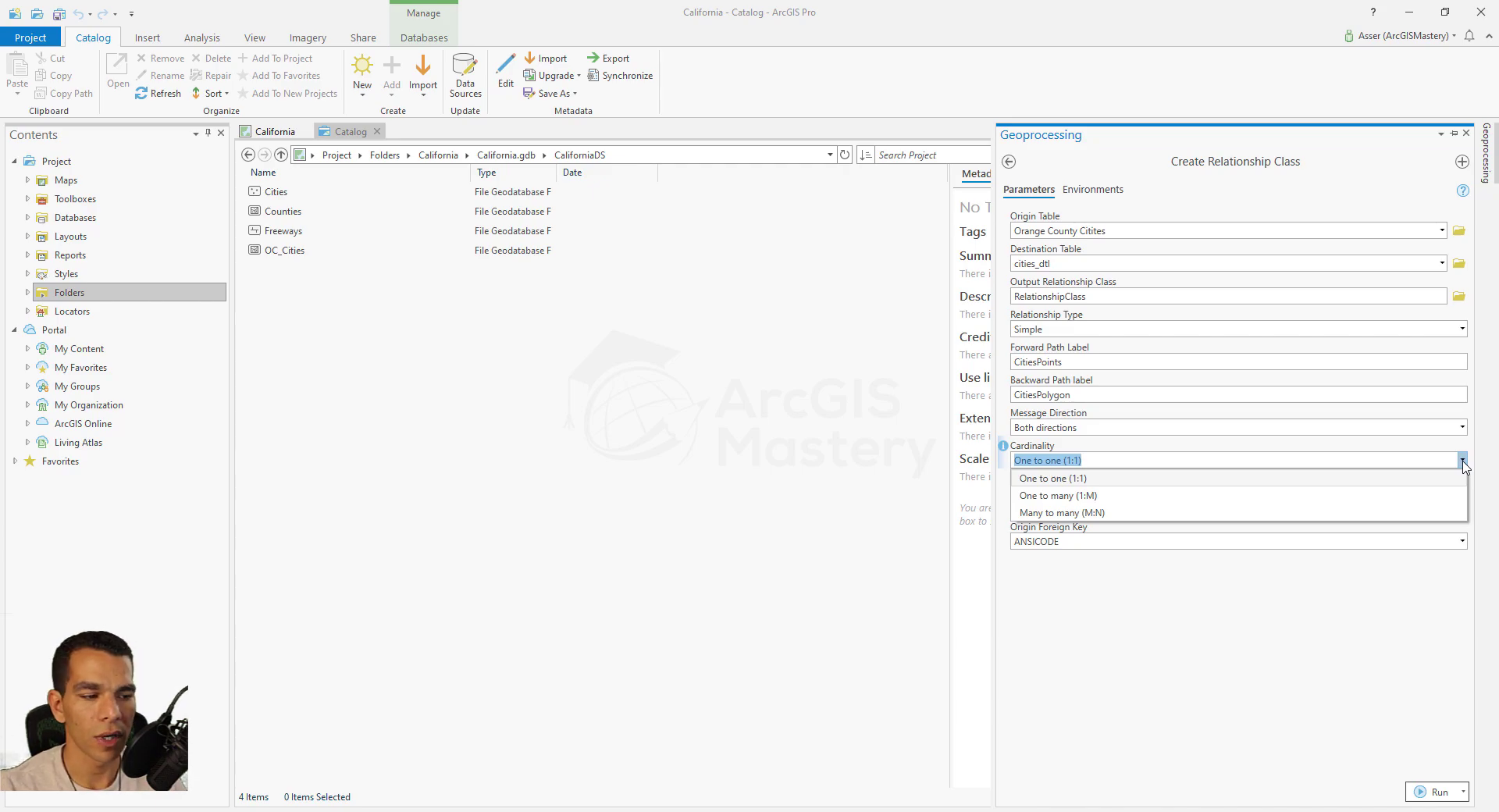
left_click(1163, 480)
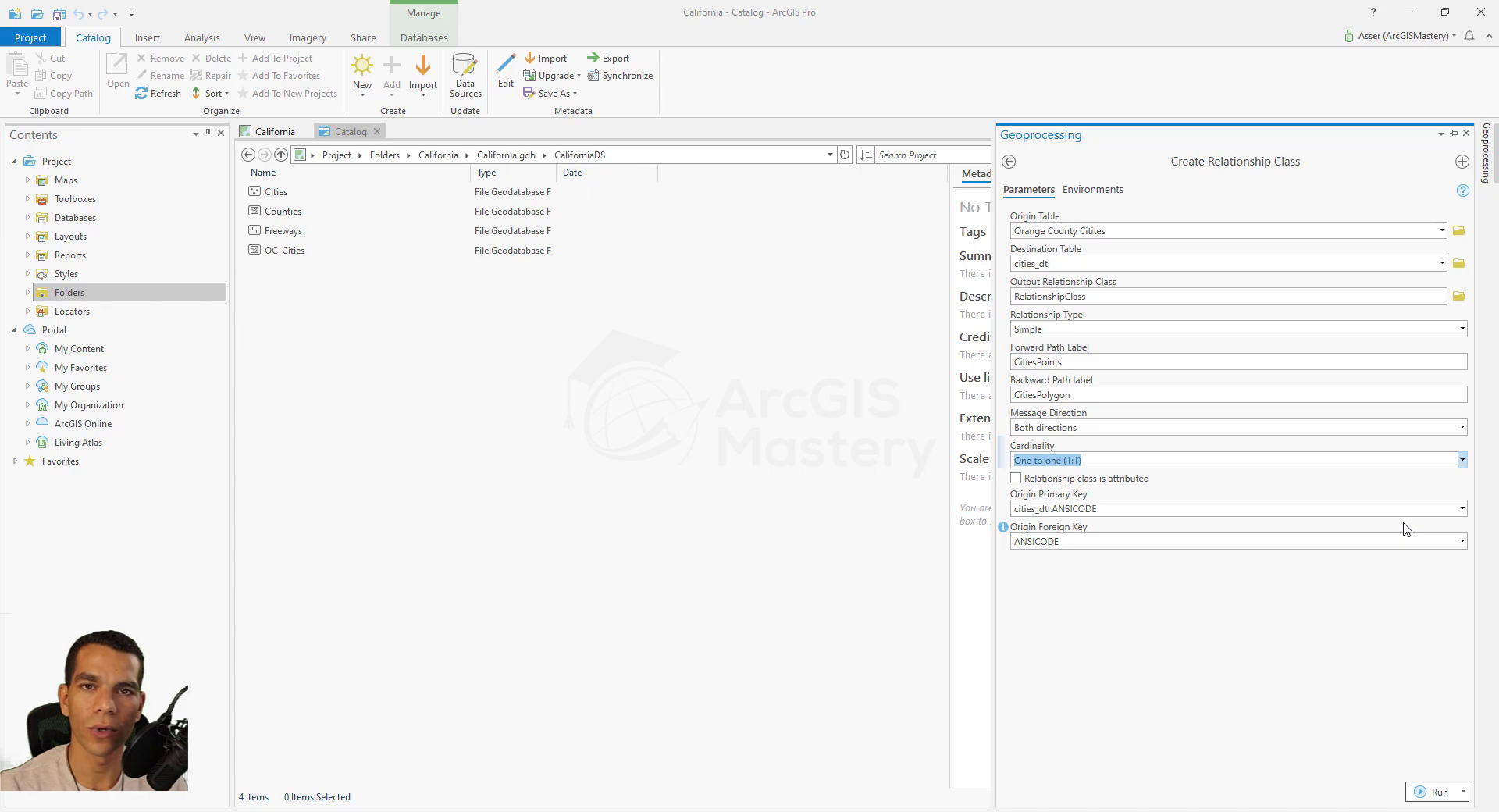
Use OC_Cities.CityName as primary key and NAME as foreign key, then run the tool.
left_click(1461, 508)
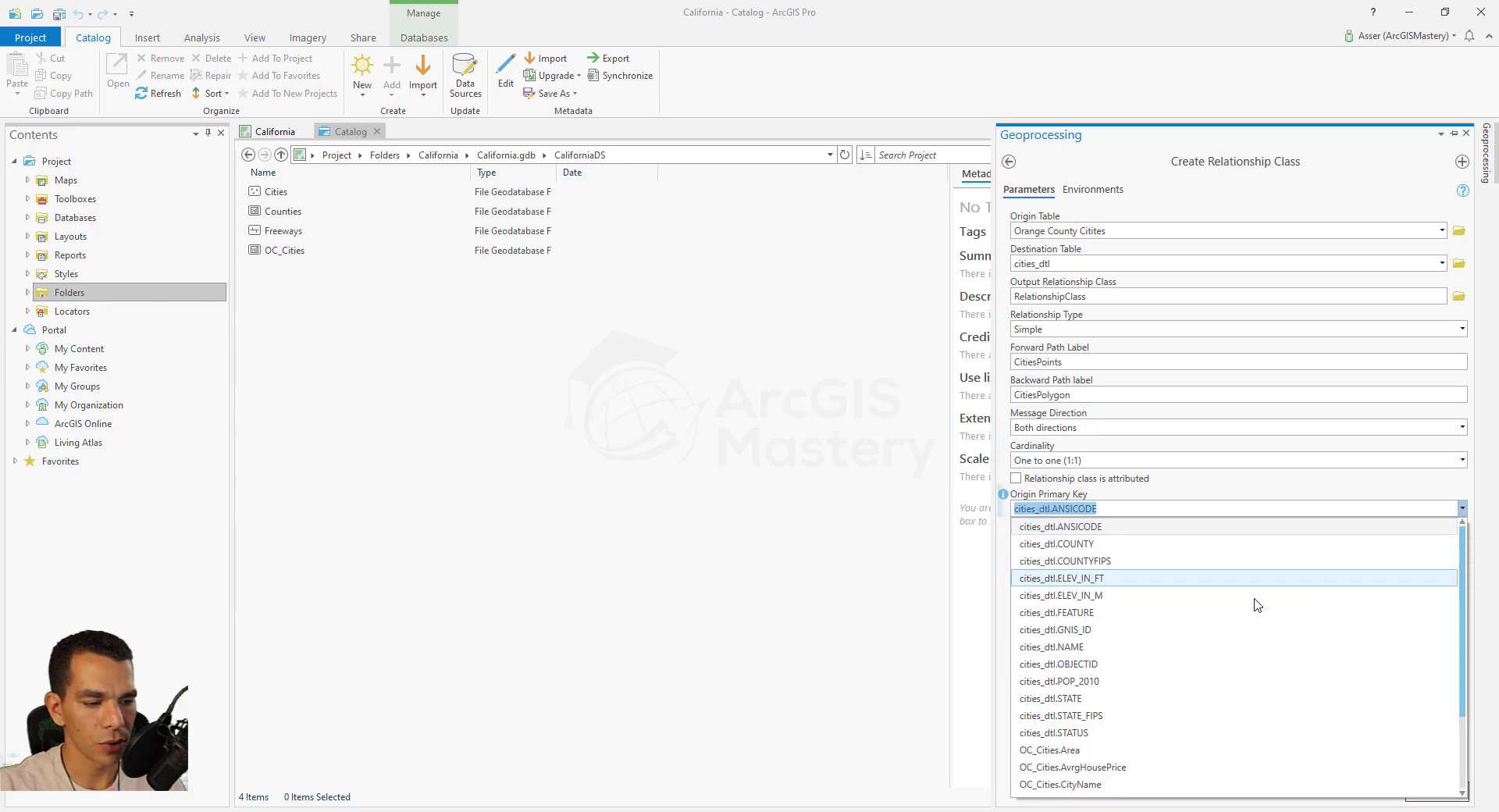
scroll(1103, 703, "down", 2)
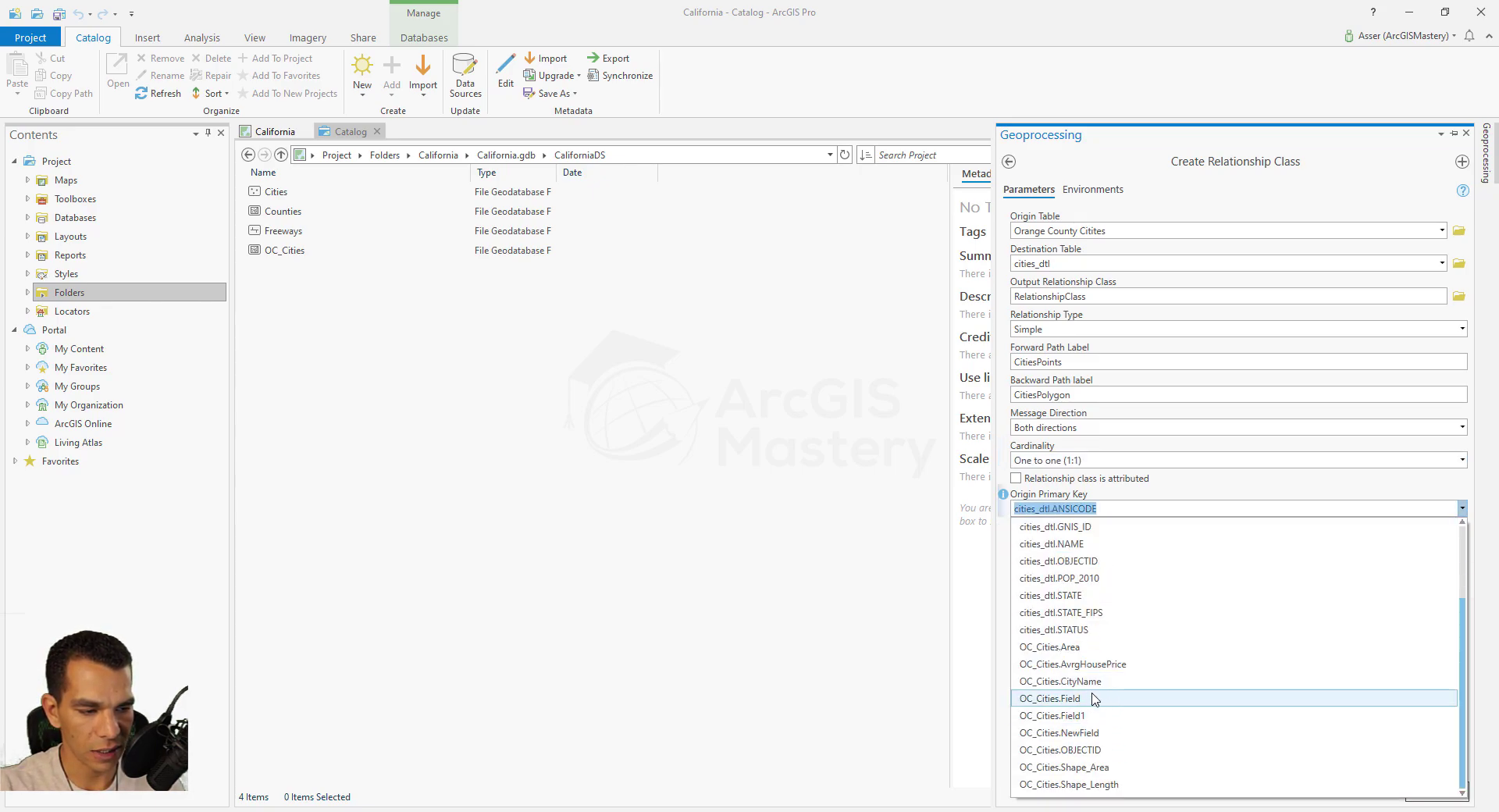
left_click(1088, 682)
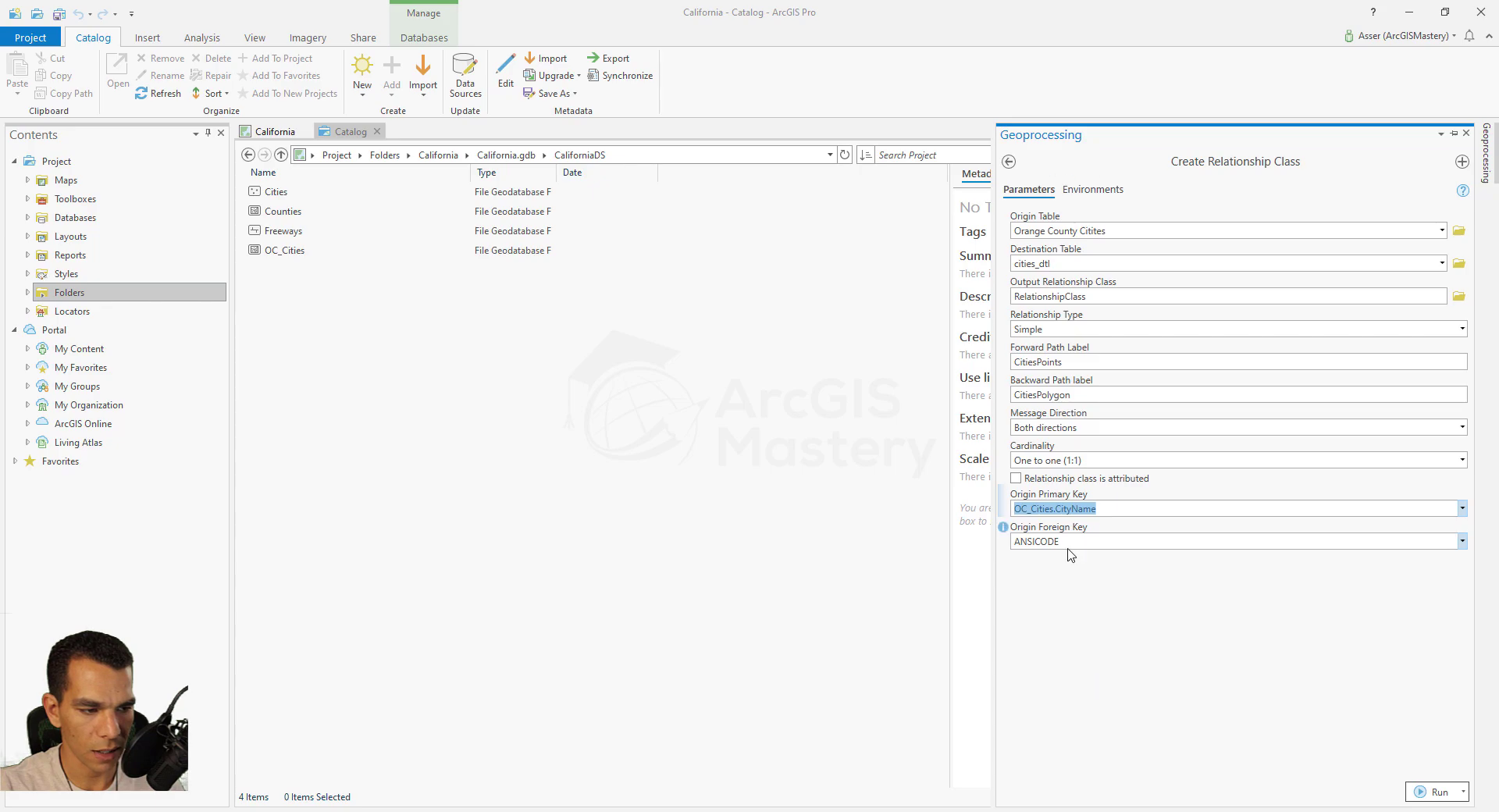
left_click(1461, 541)
left_click(1057, 625)
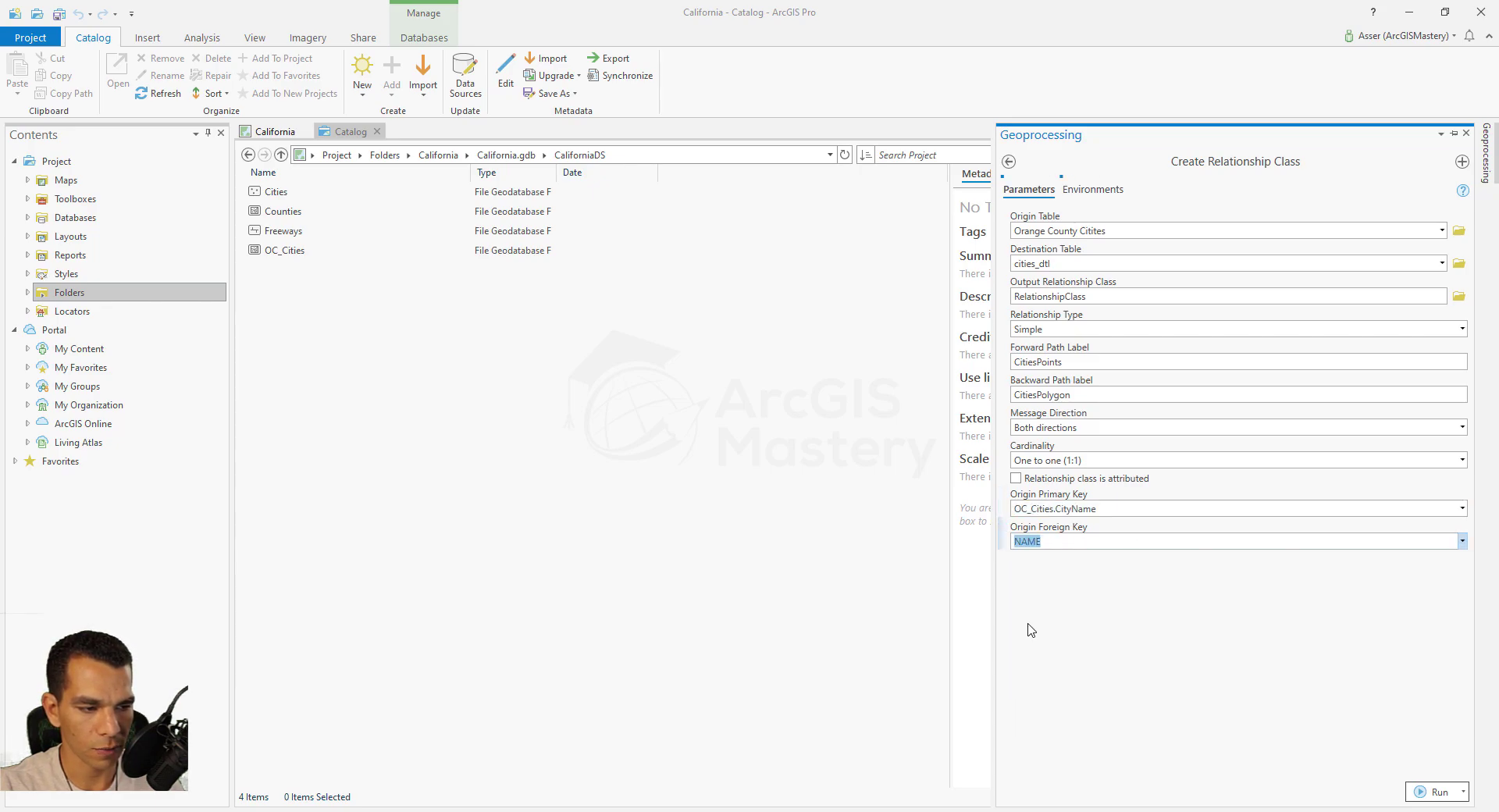
left_click(1433, 792)
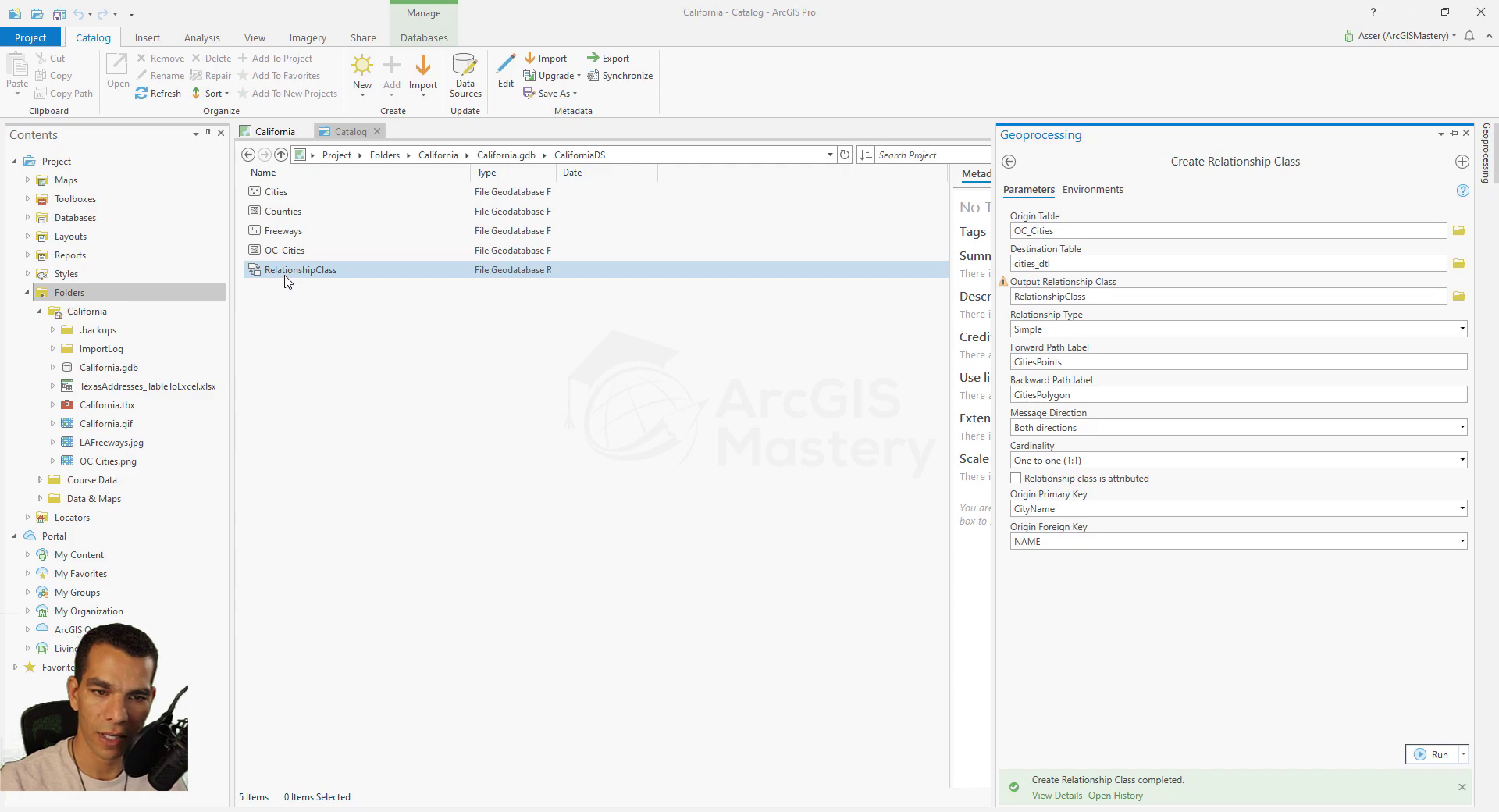
left_click(308, 304)
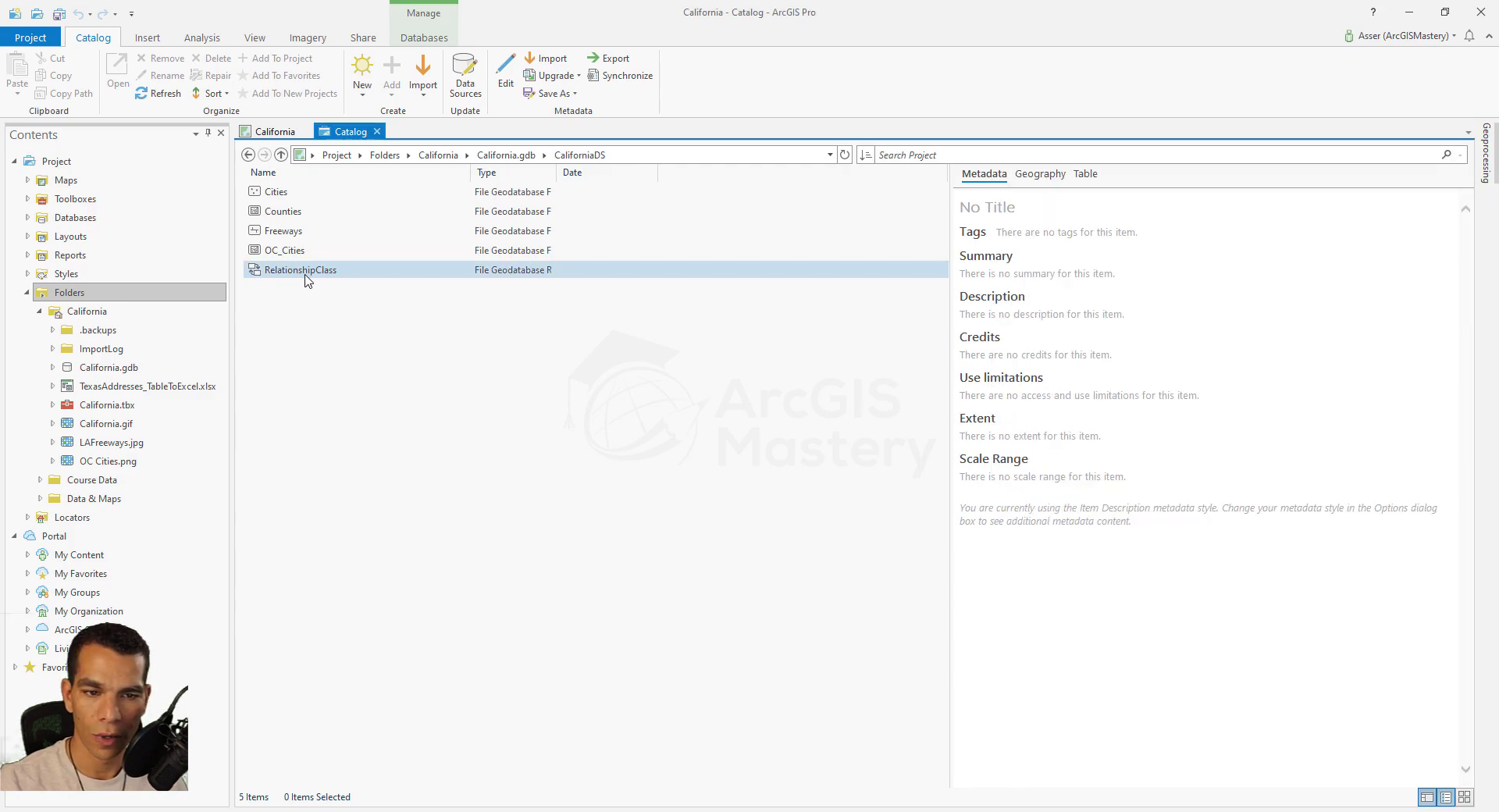
Review the RelationshipClass properties and rules, then return to the California map.
right_click(305, 279)
left_click(366, 499)
left_click(827, 417)
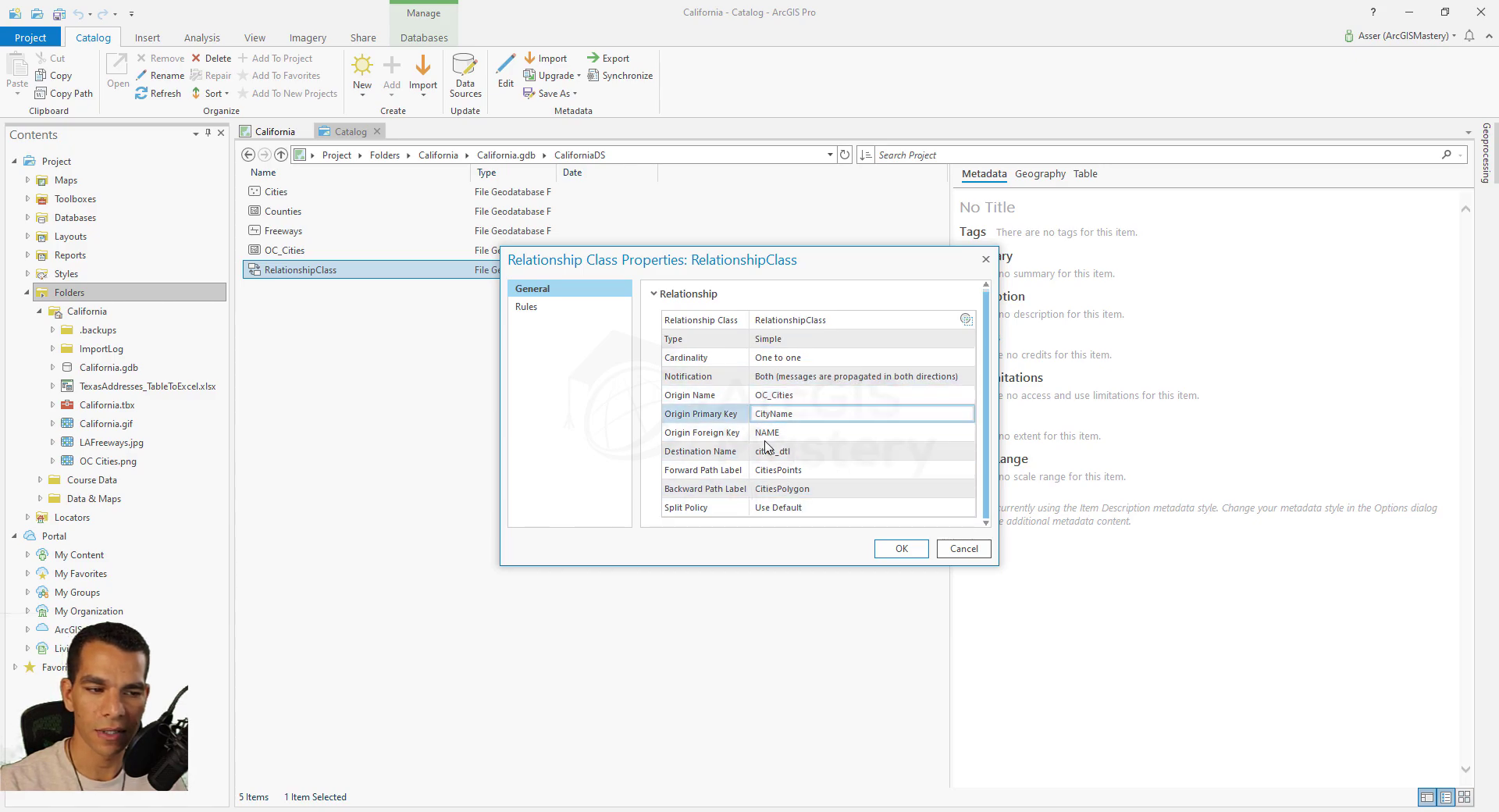
left_click(827, 489)
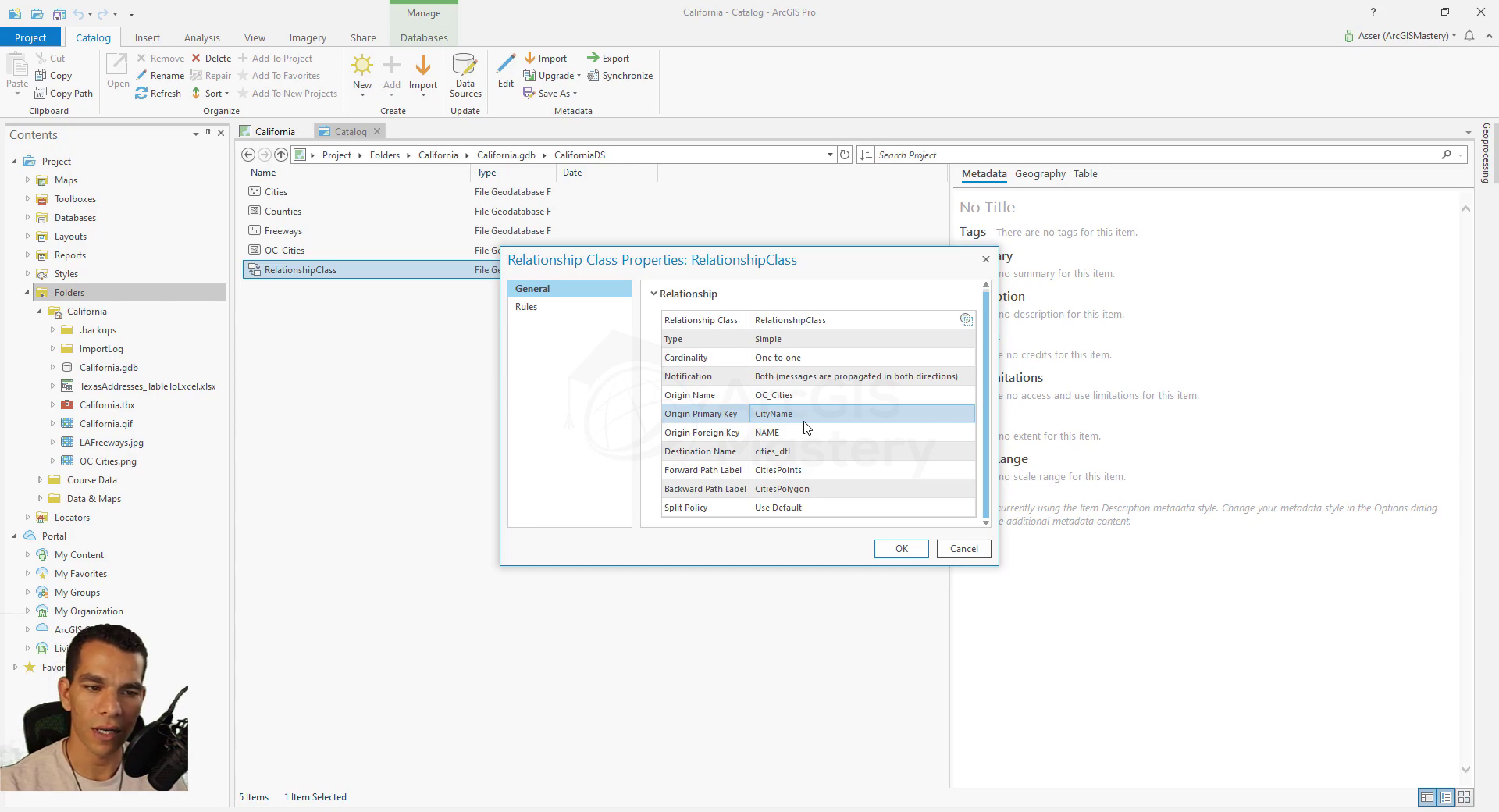
key("Tab")
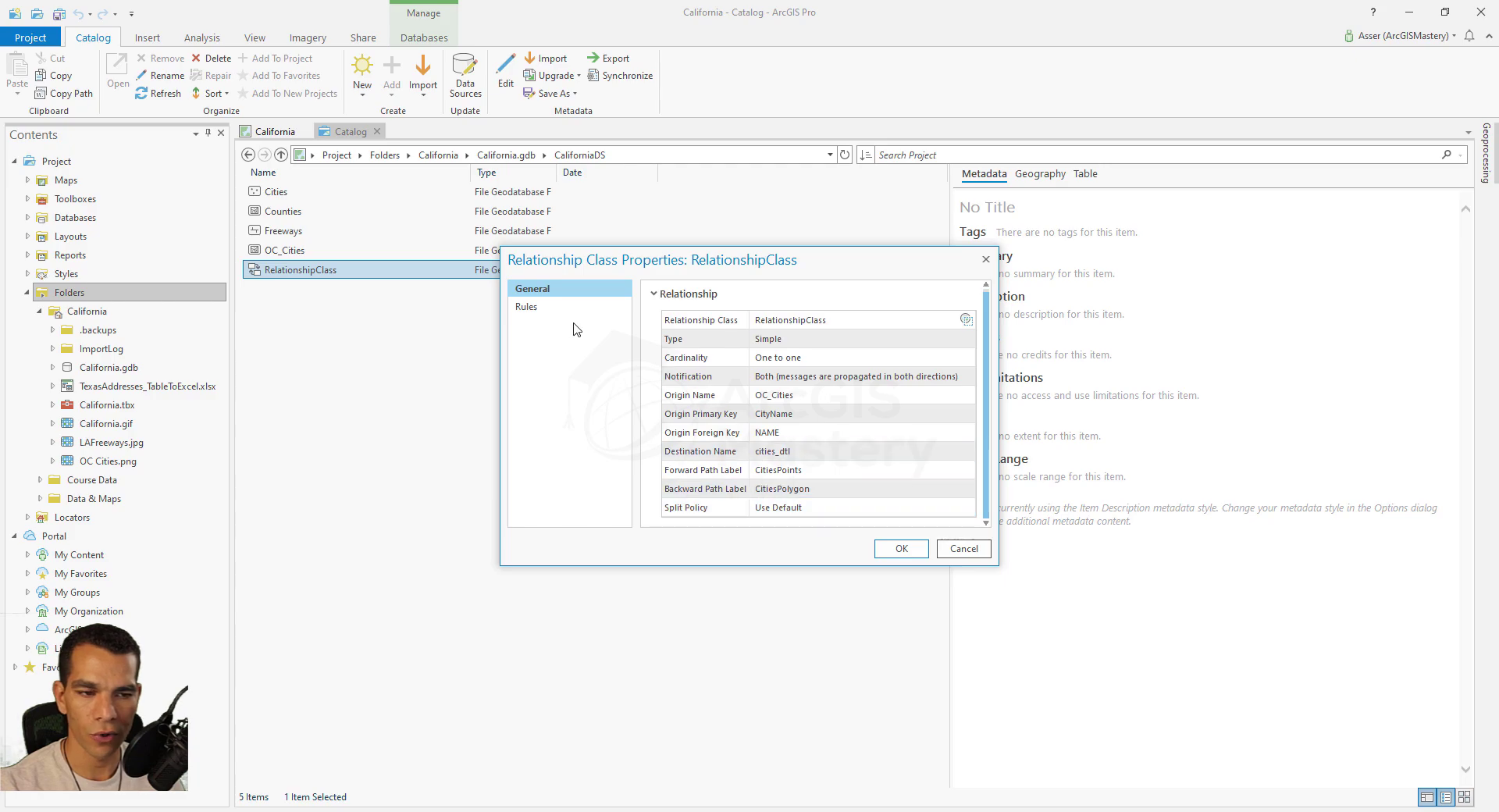
left_click(526, 306)
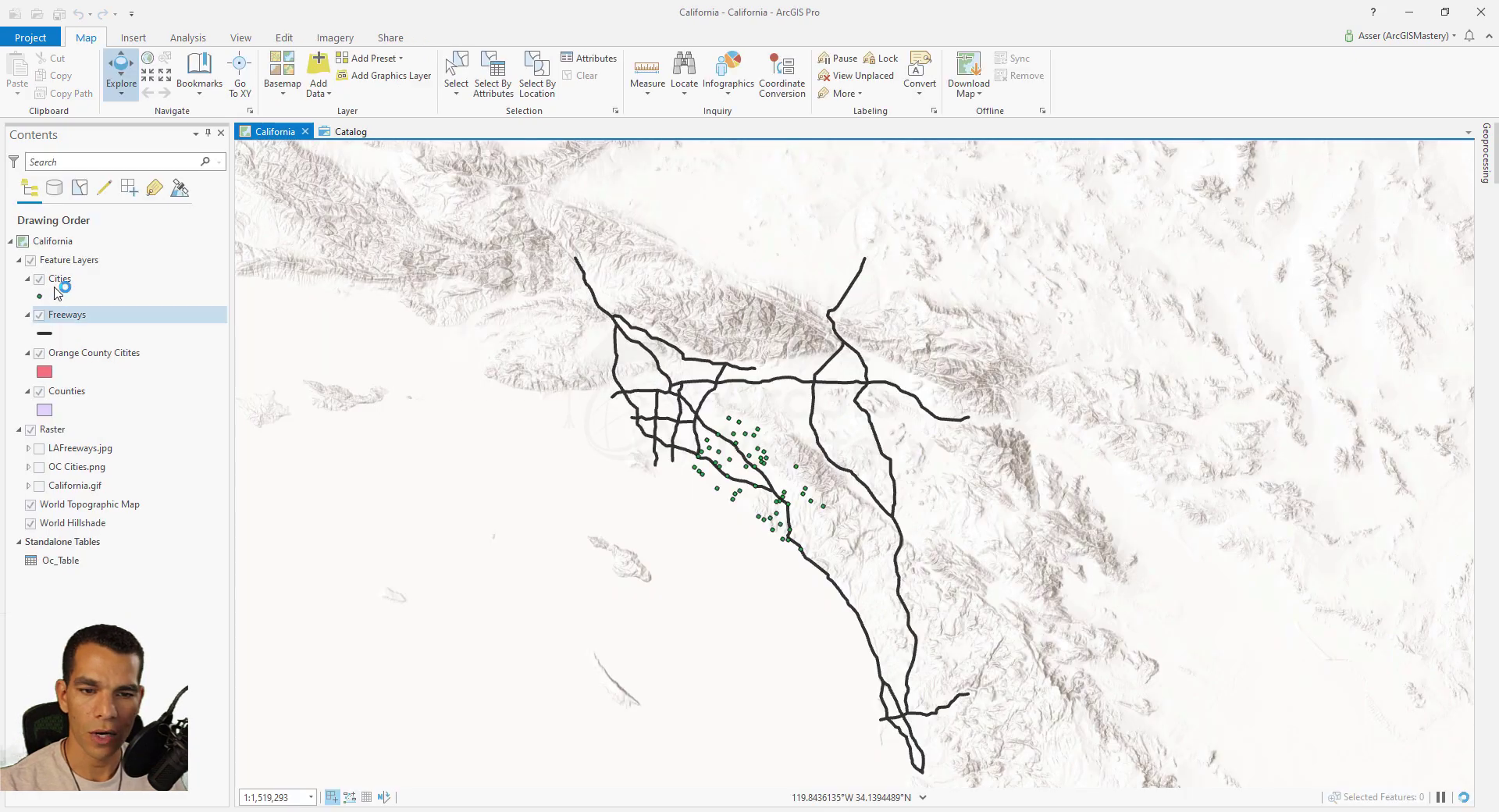
left_click(63, 279)
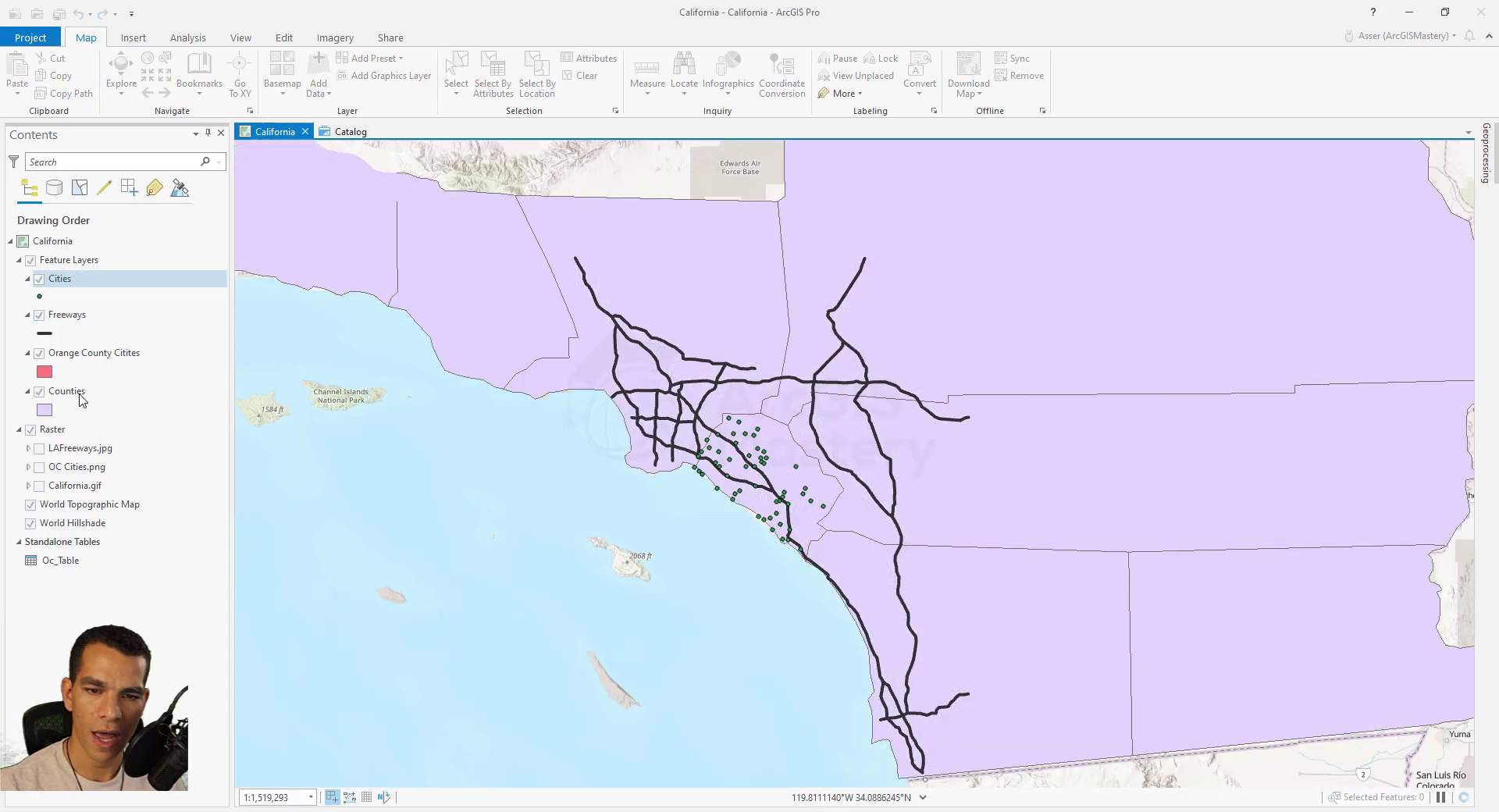
Open the attribute tables of the Orange County Citites and Cities layers.
left_click(75, 393)
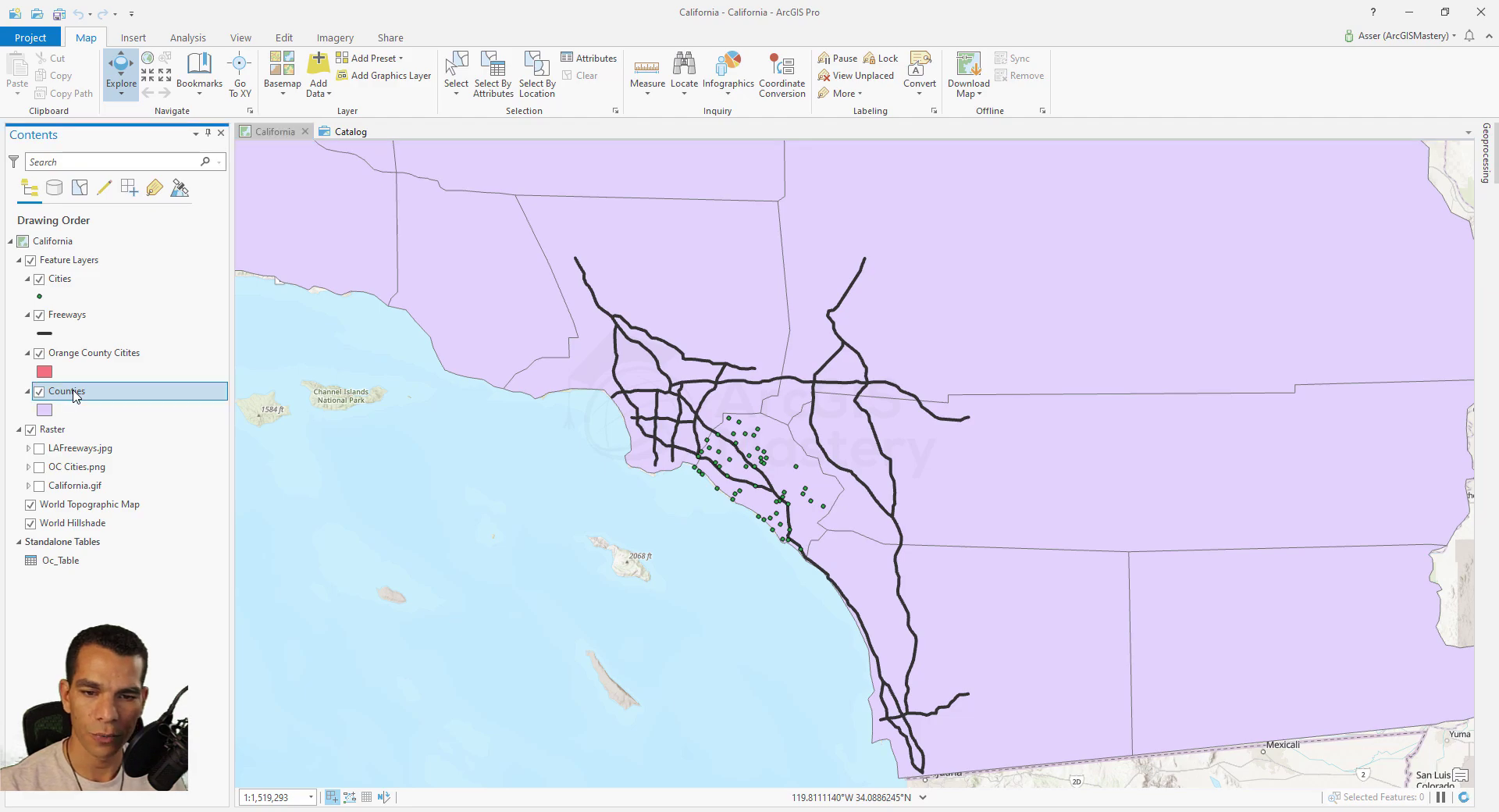
right_click(76, 396)
right_click(50, 353)
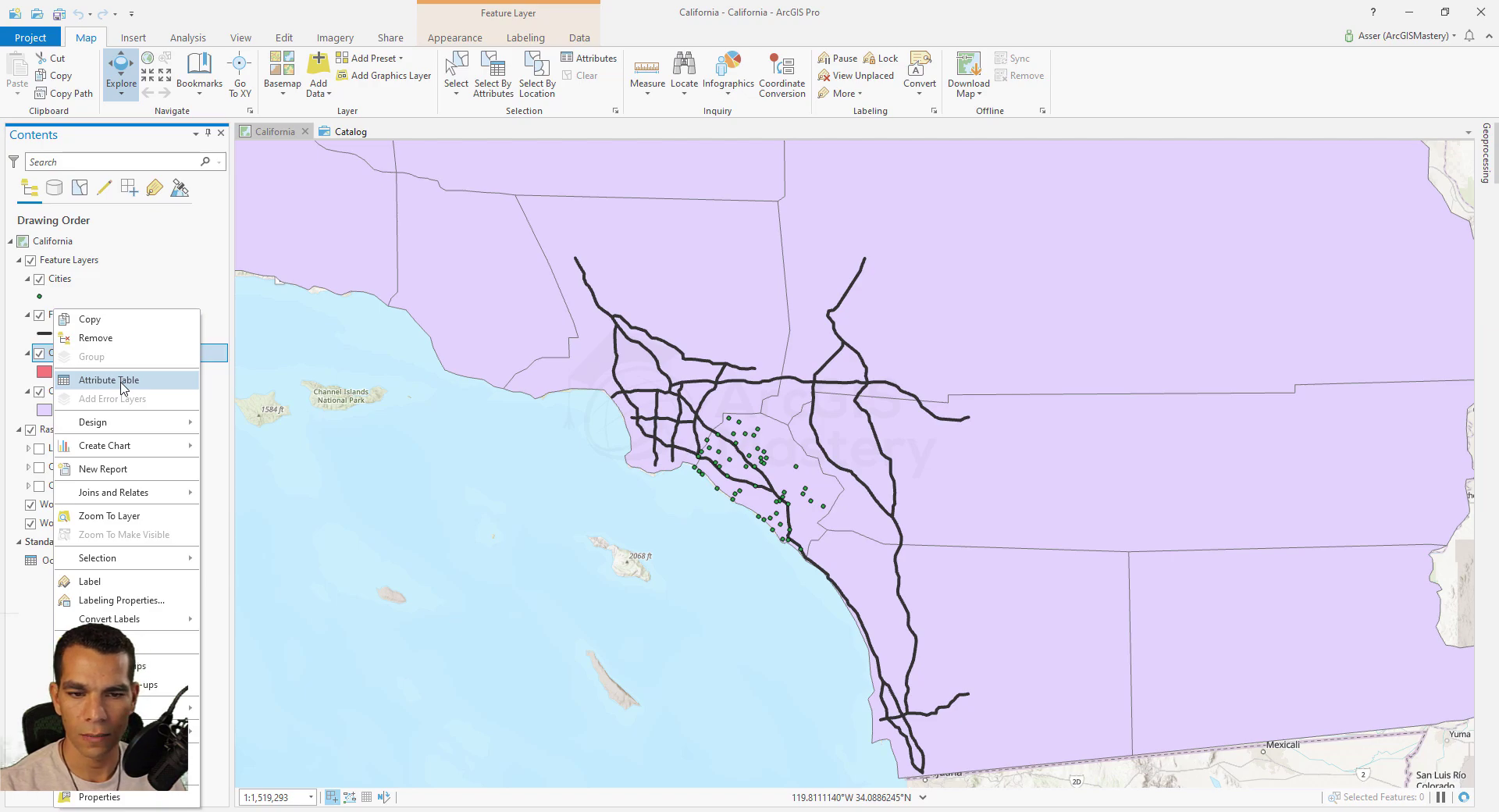
left_click(122, 388)
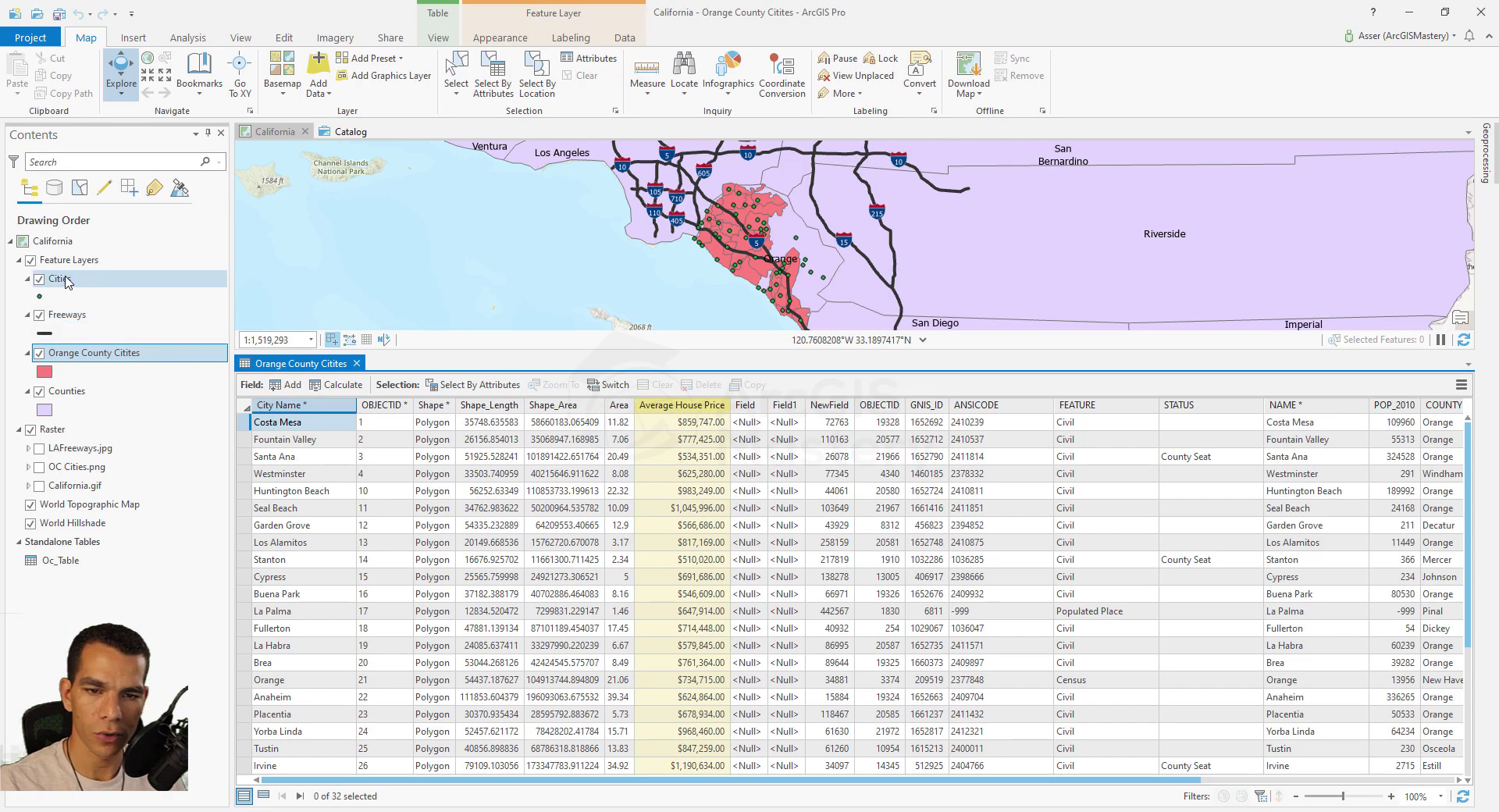
right_click(68, 281)
left_click(139, 348)
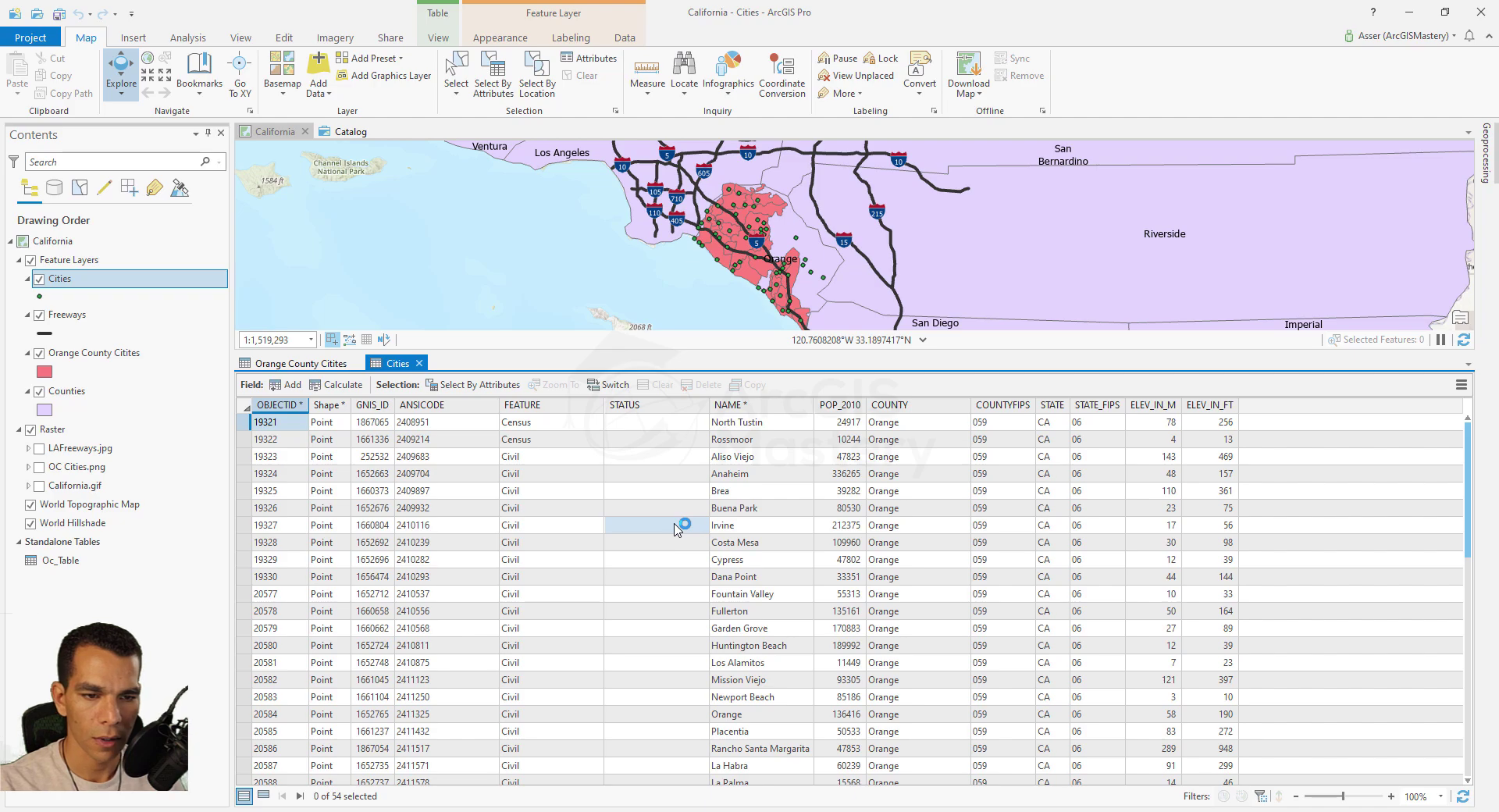
Select Brea through Dana Point in Cities and show their six related Orange County Citites polygons.
left_click_drag(248, 492, 248, 578)
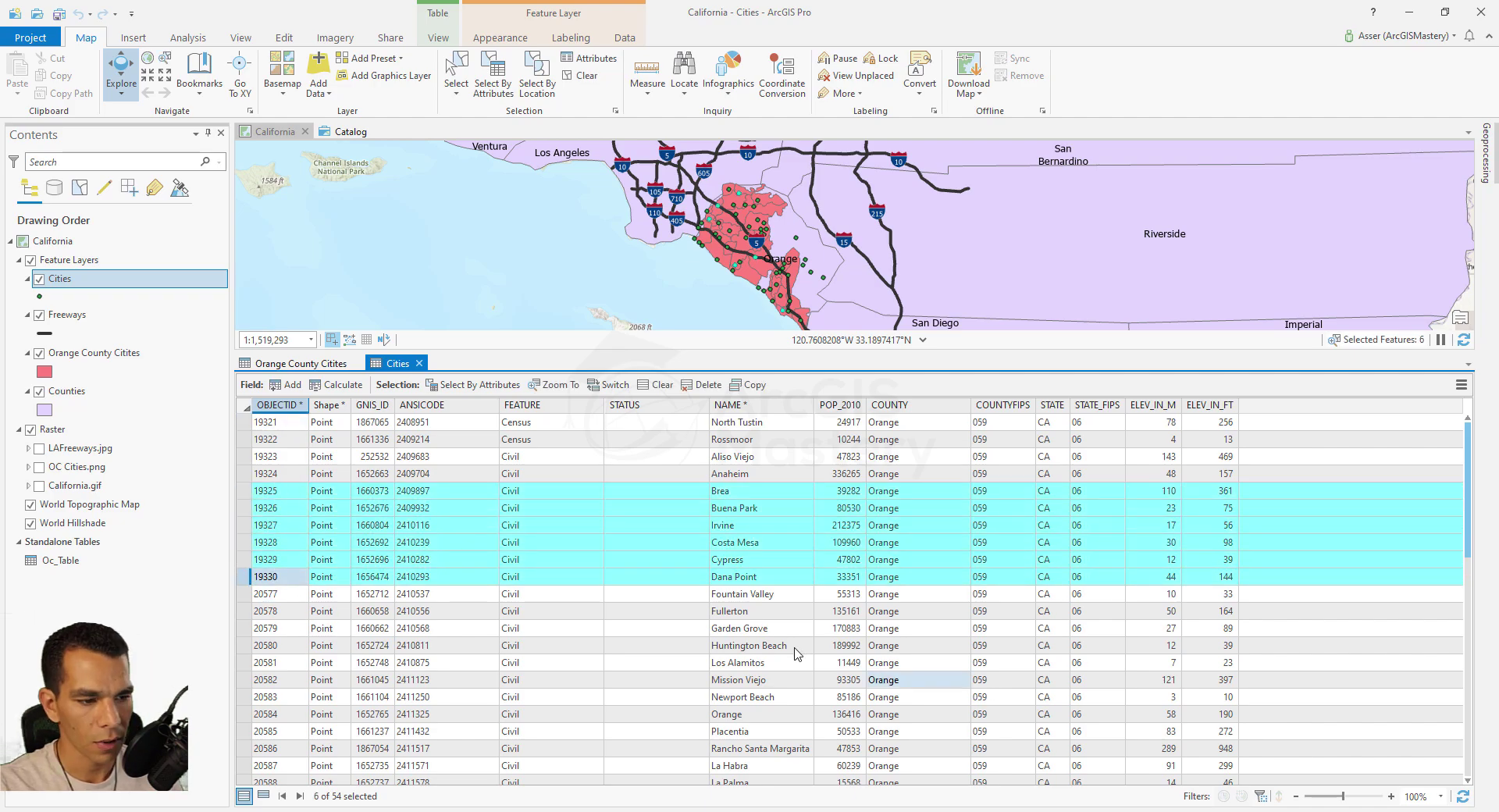
left_click(1460, 386)
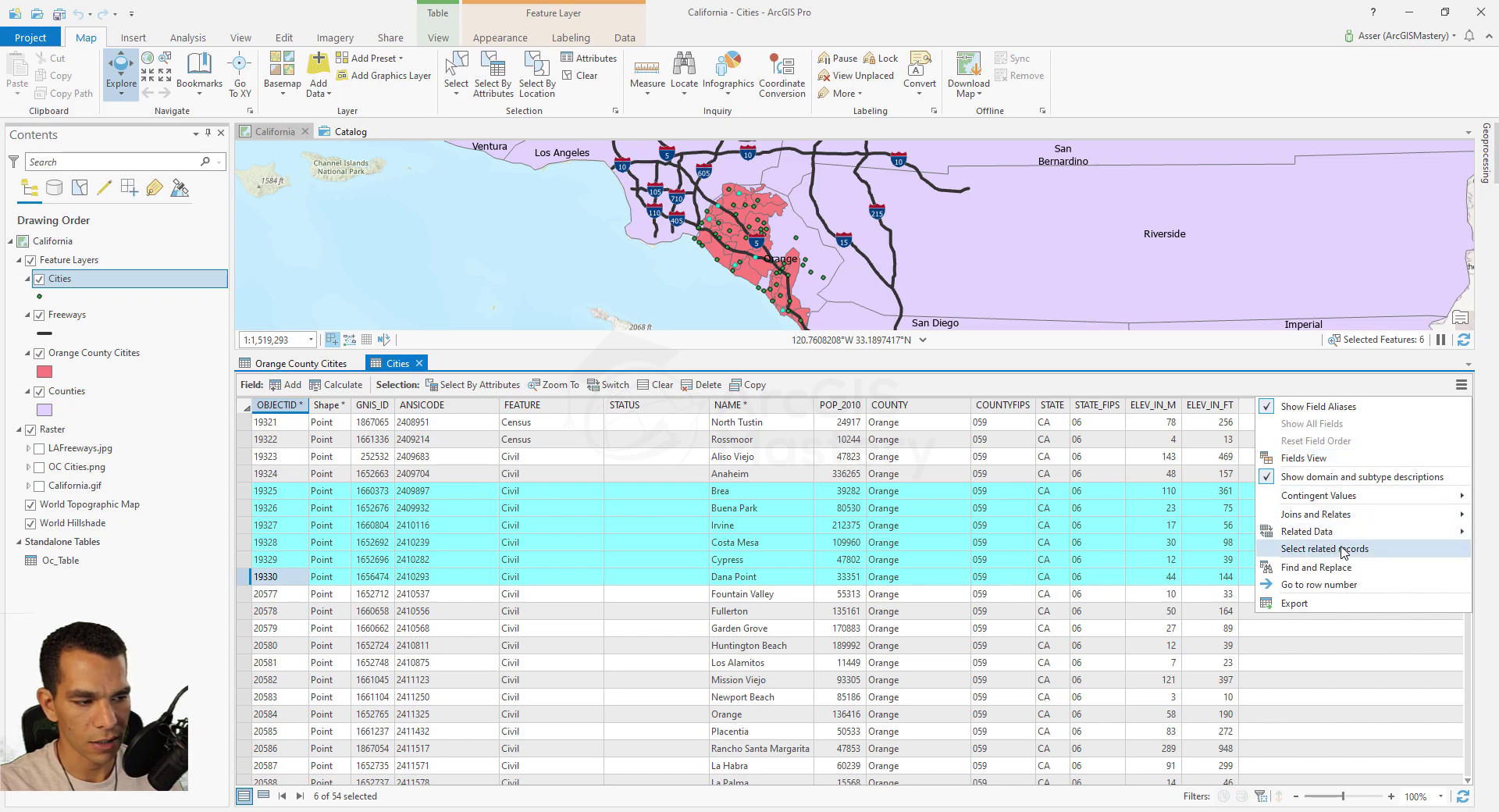
mouse_move(1346, 535)
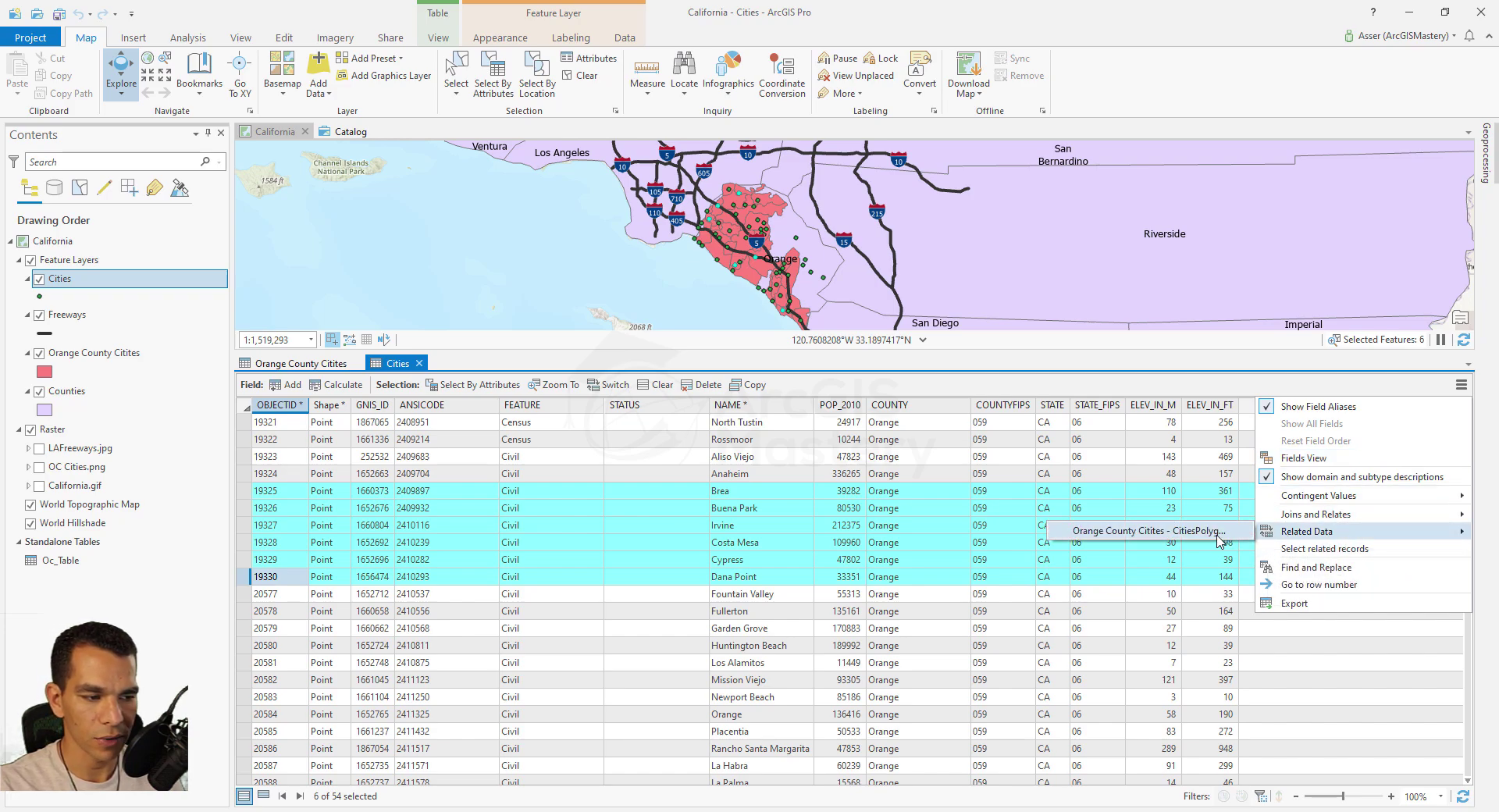
left_click(1168, 531)
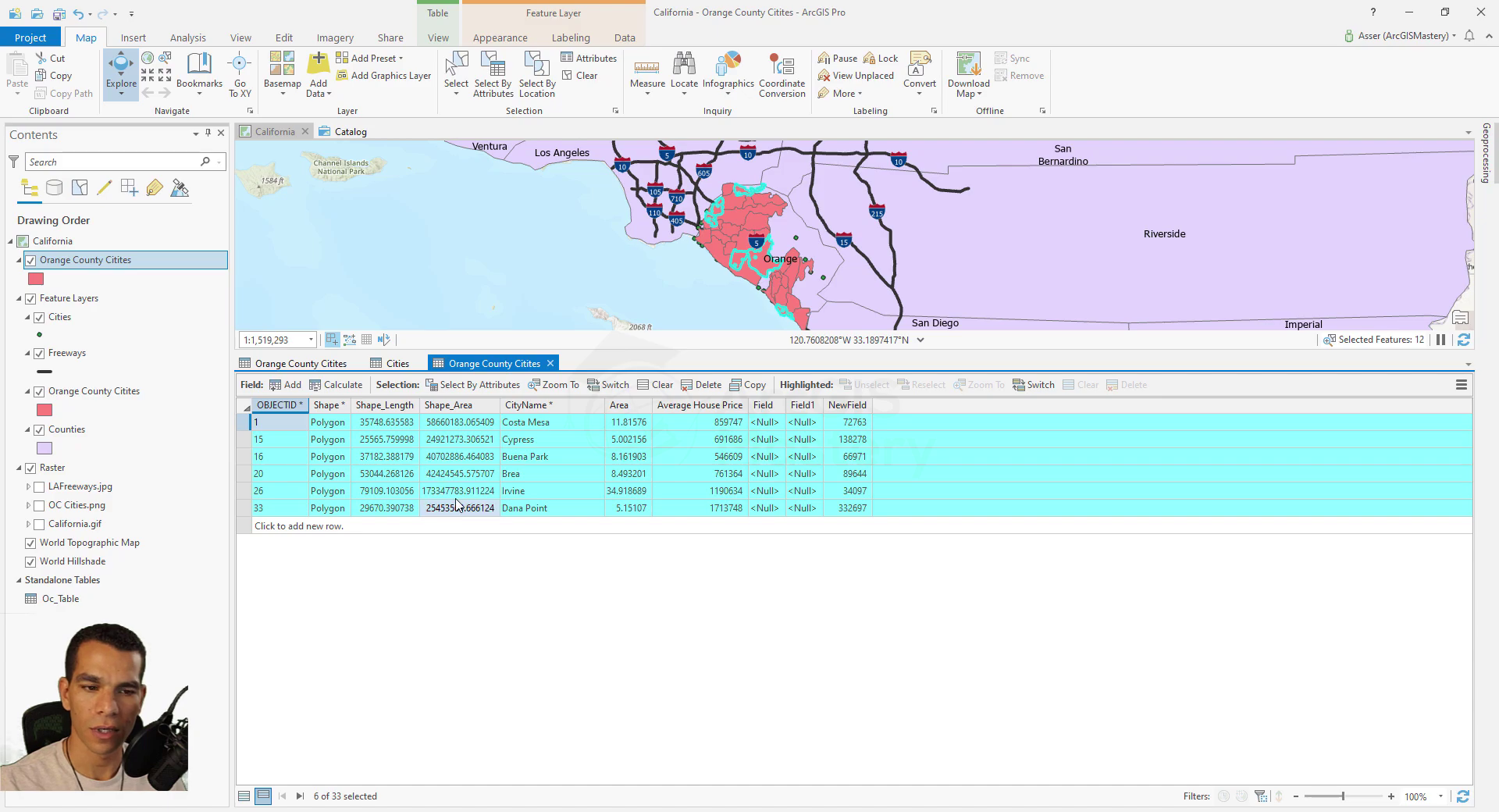
left_click(398, 364)
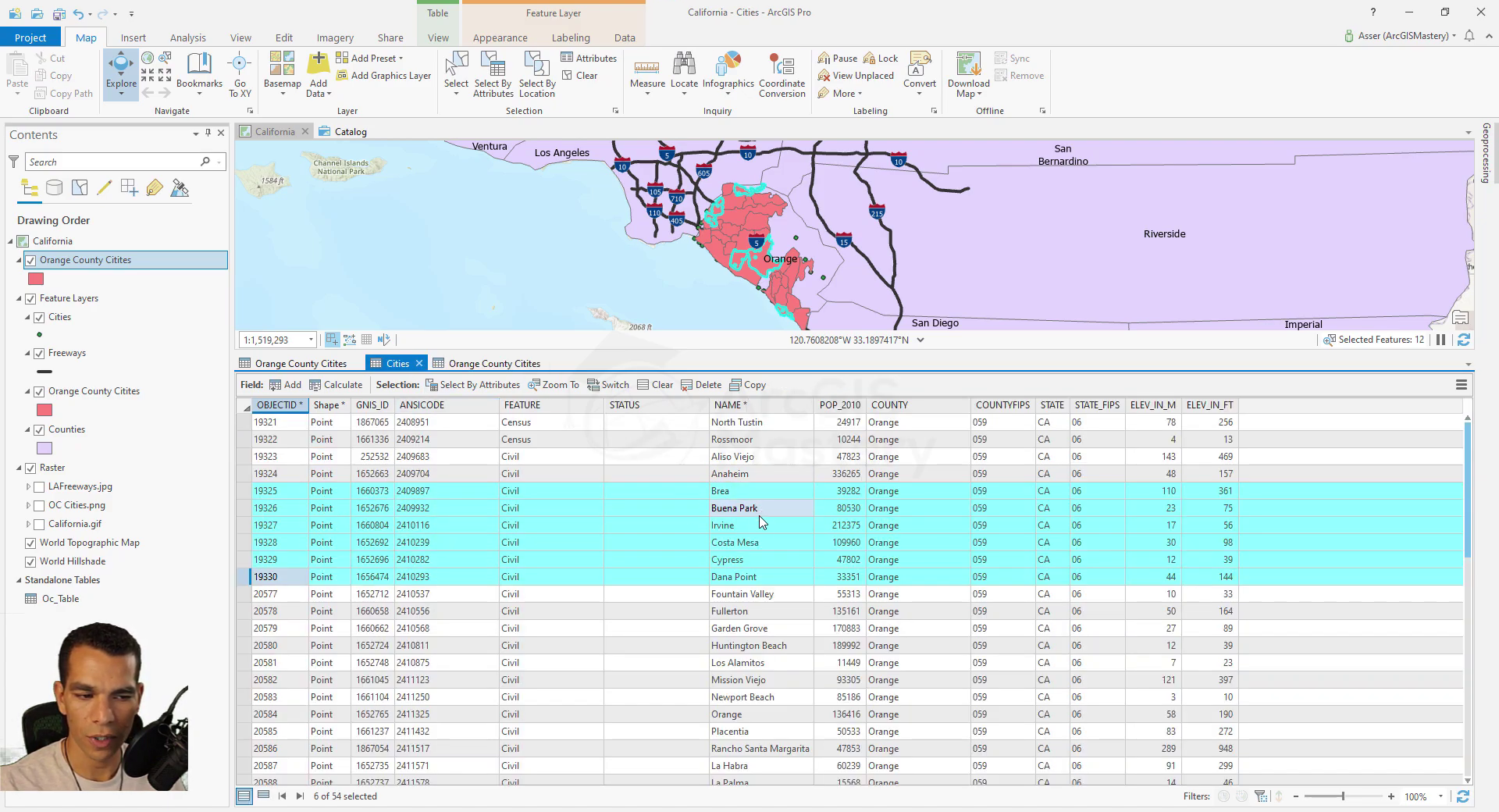
left_click(515, 364)
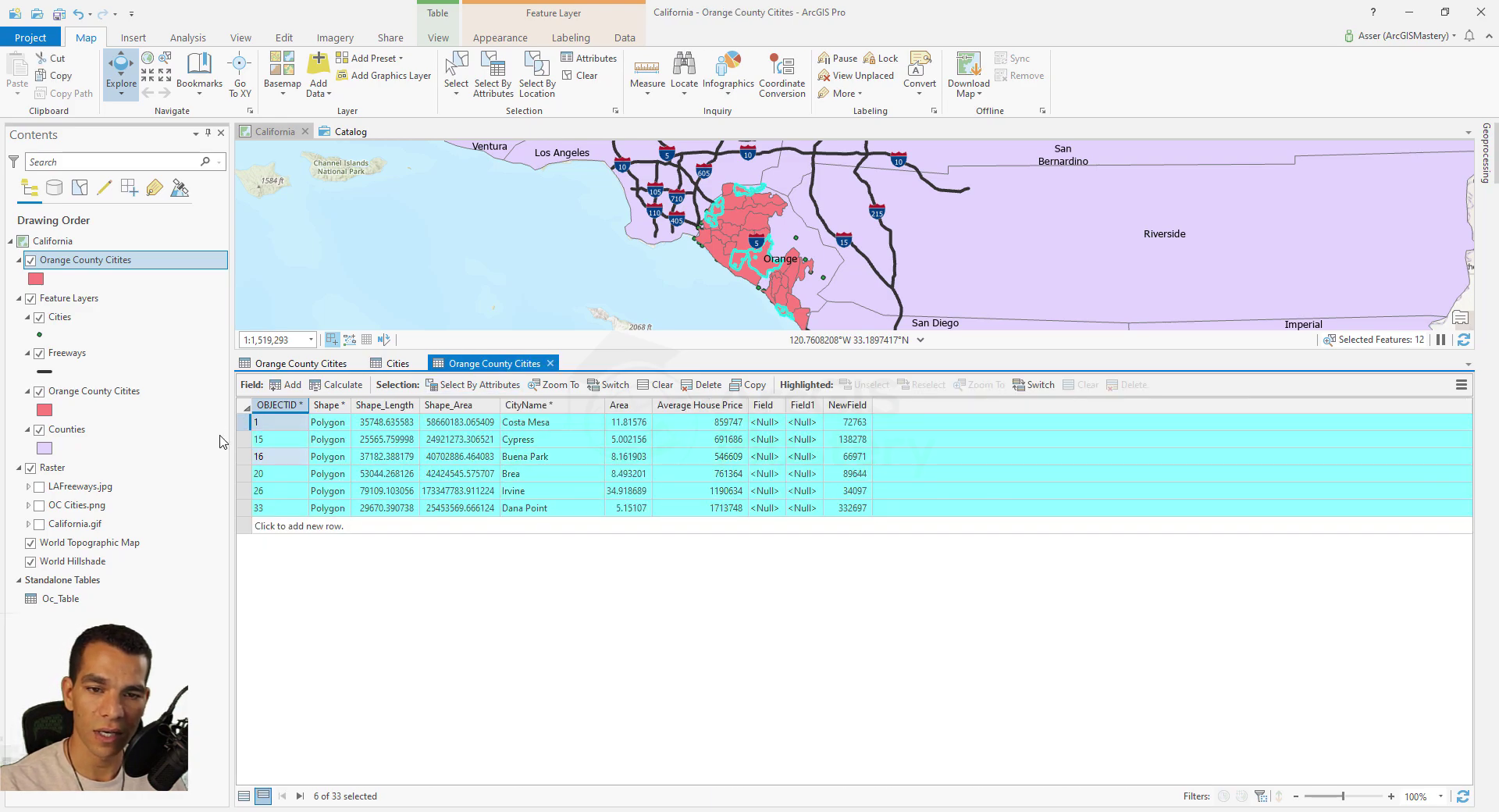
left_click(397, 364)
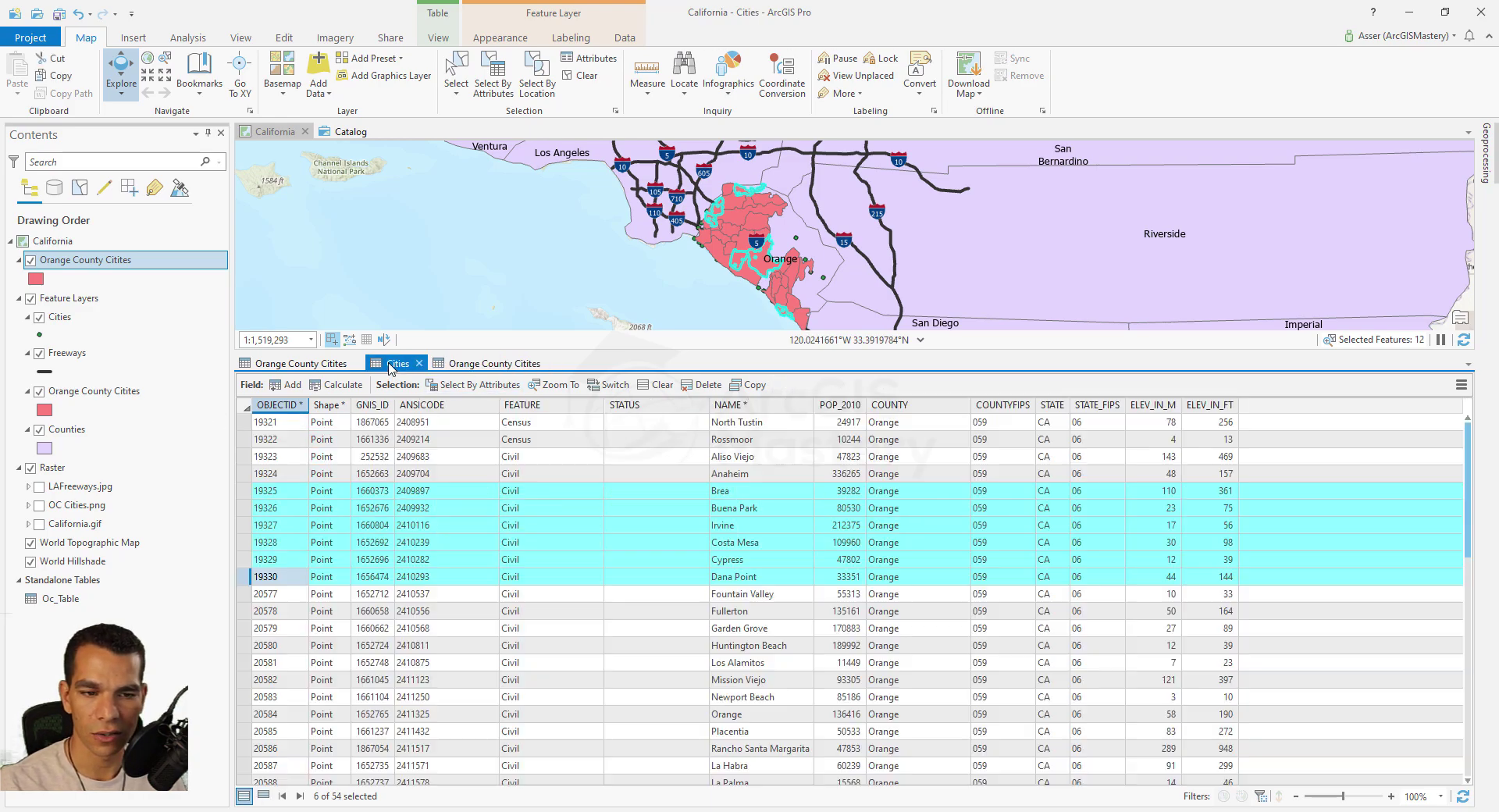
Show the Orange County Citites polygon related to Fullerton, undoing the extra related layer.
left_click(244, 611)
left_click(1460, 385)
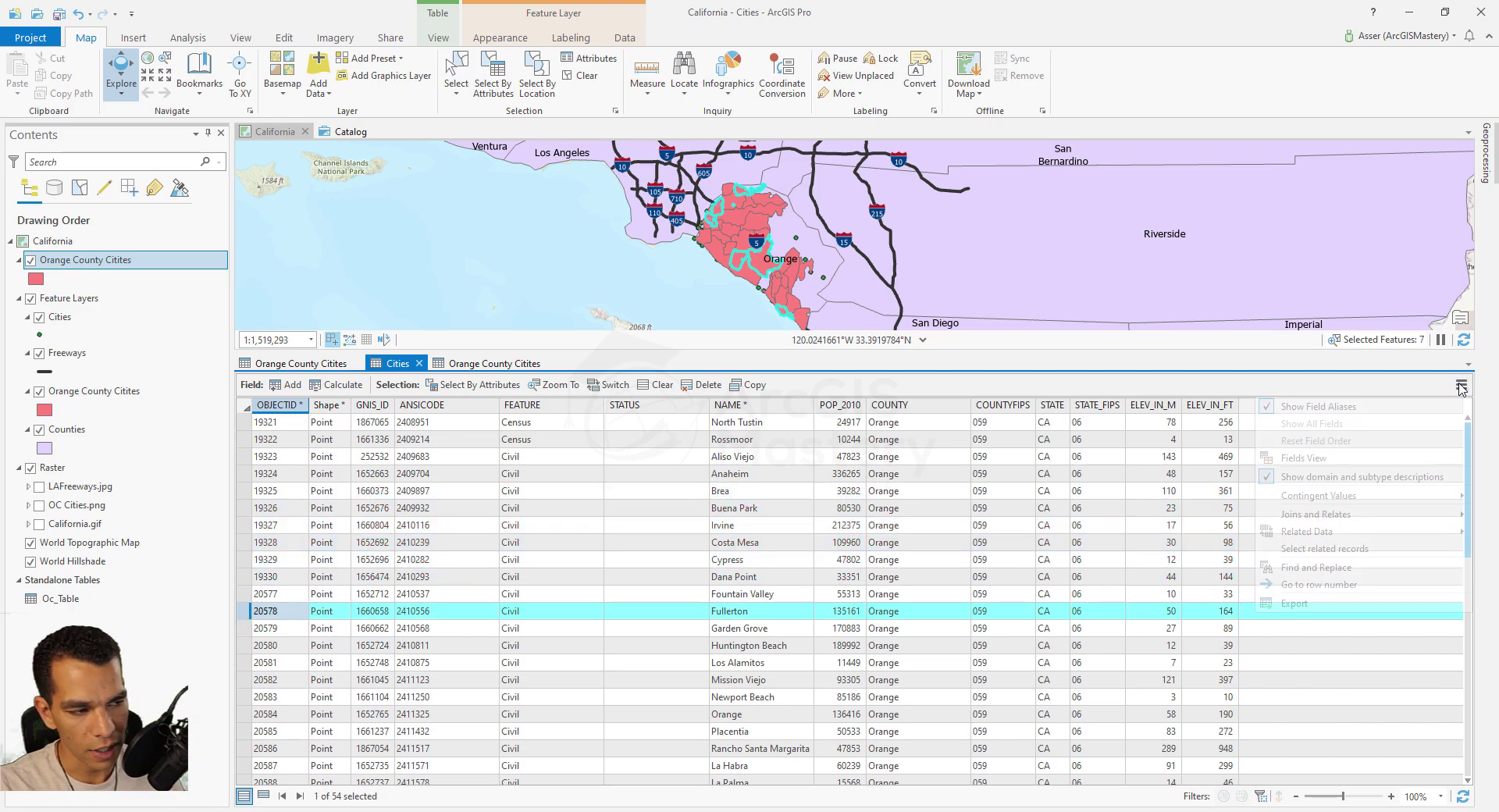
mouse_move(1268, 531)
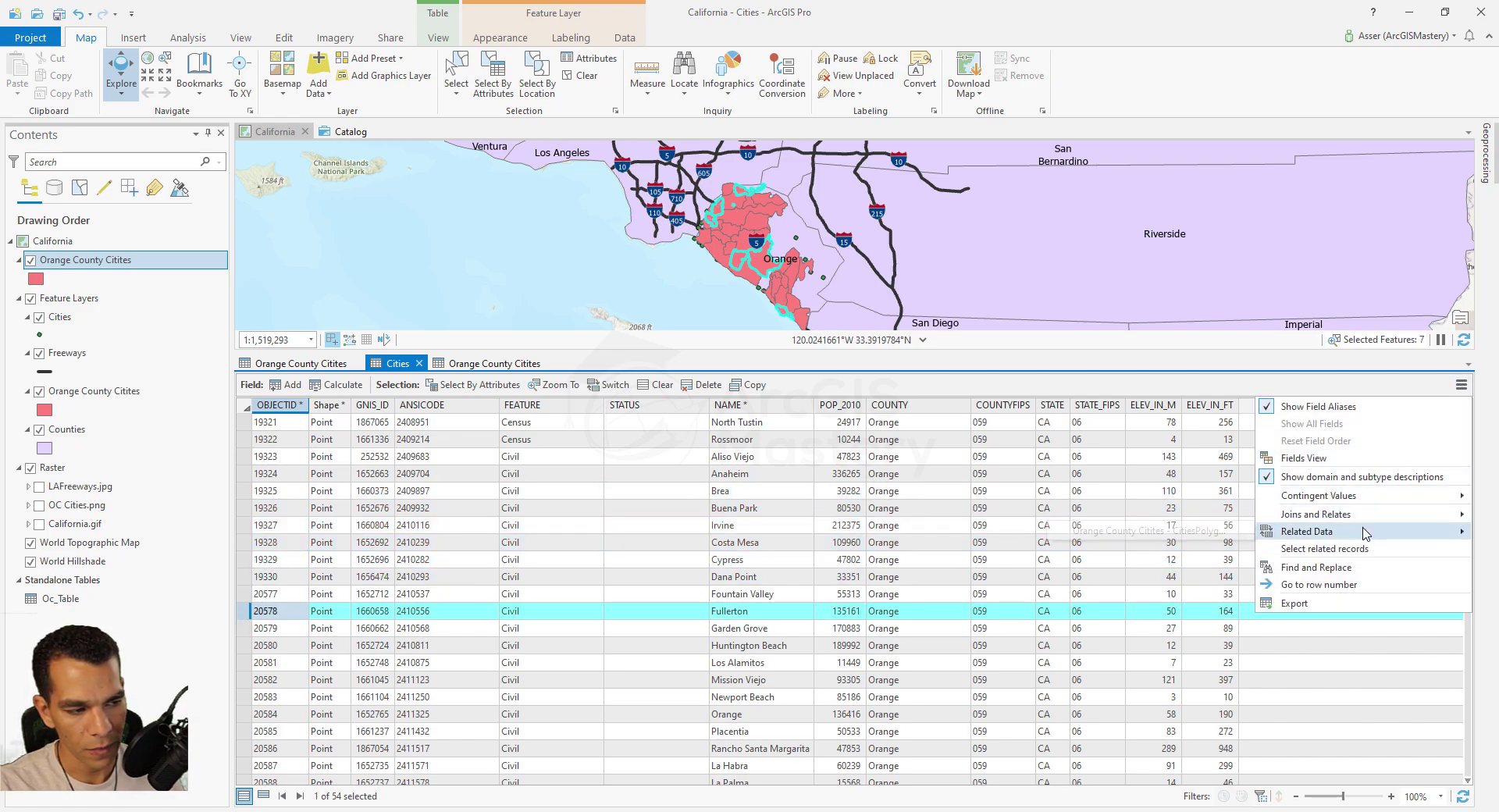
left_click(1222, 534)
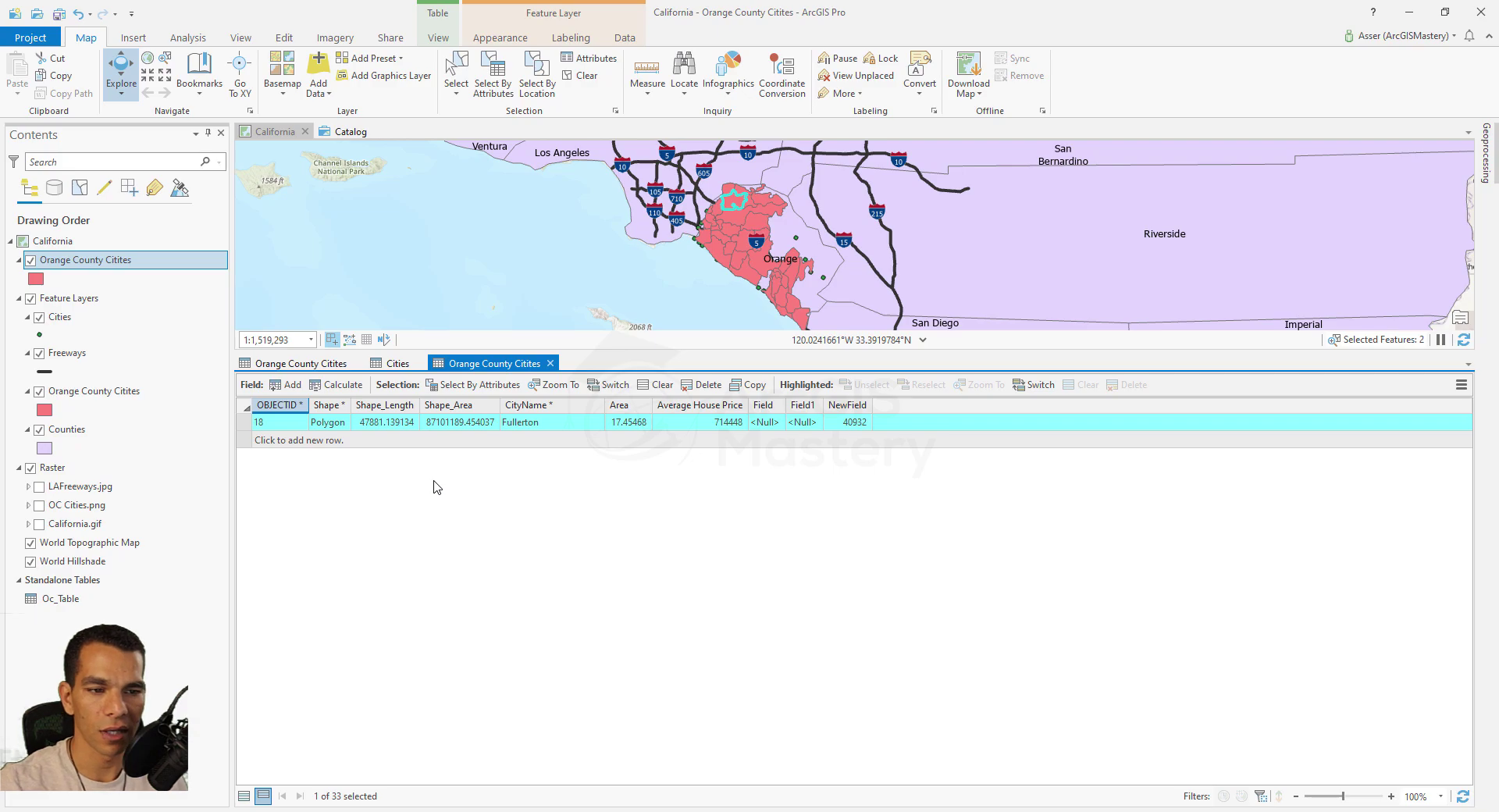
key("ctrl+z")
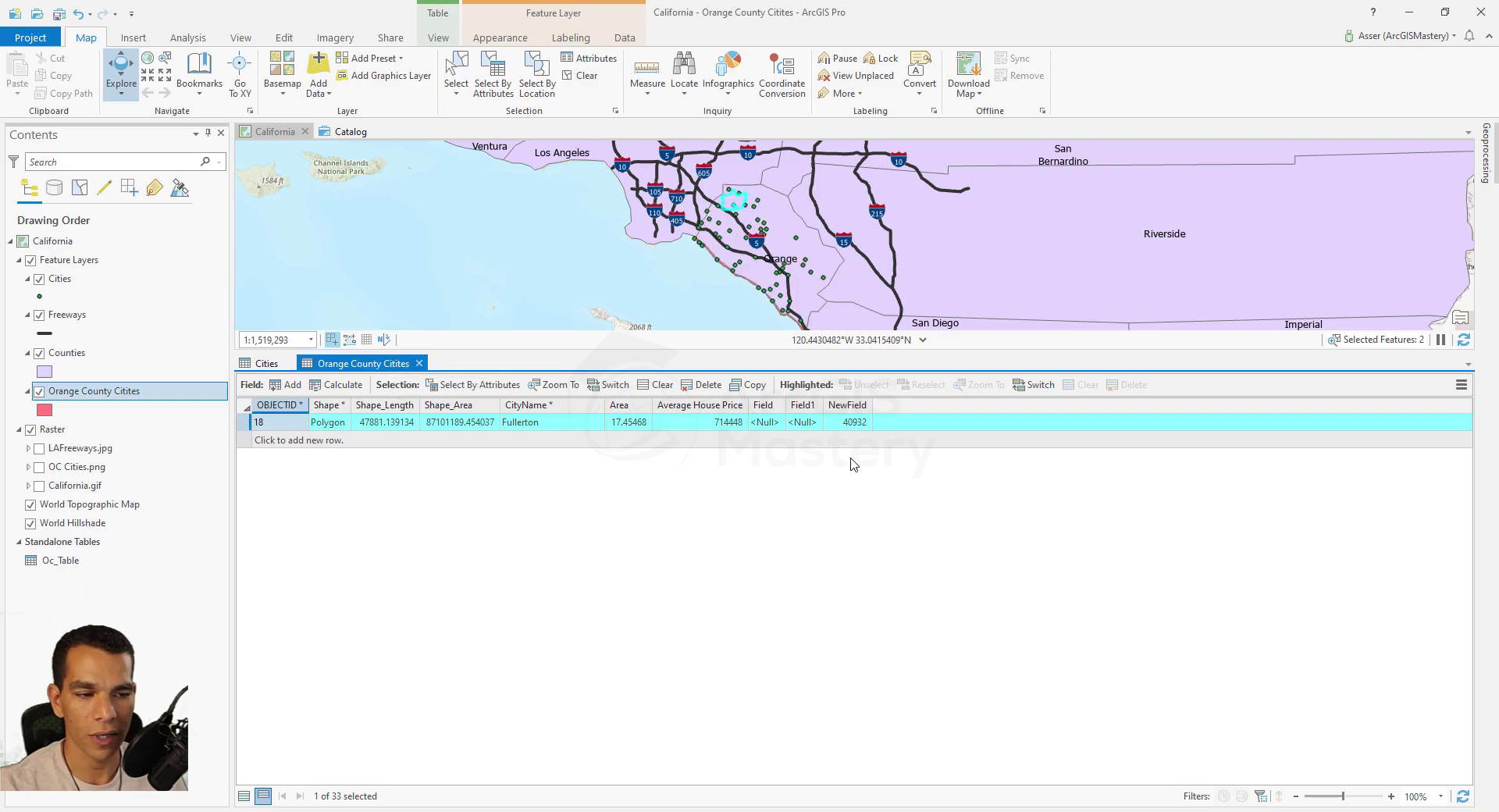
Clear the selection, move Orange County Citites back above Counties, and select Santa Ana from all 33 records.
left_click(660, 385)
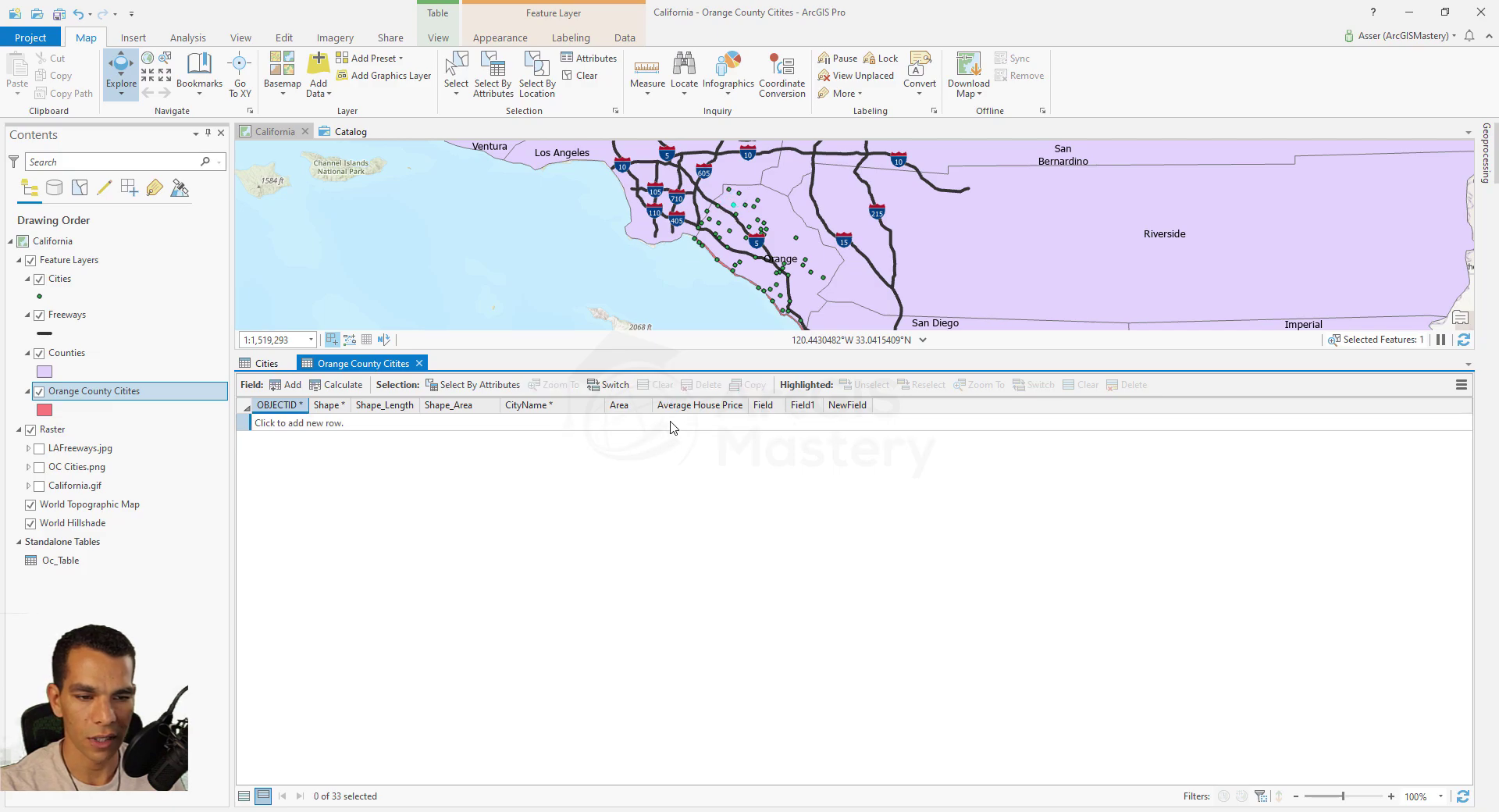
key("ctrl+z")
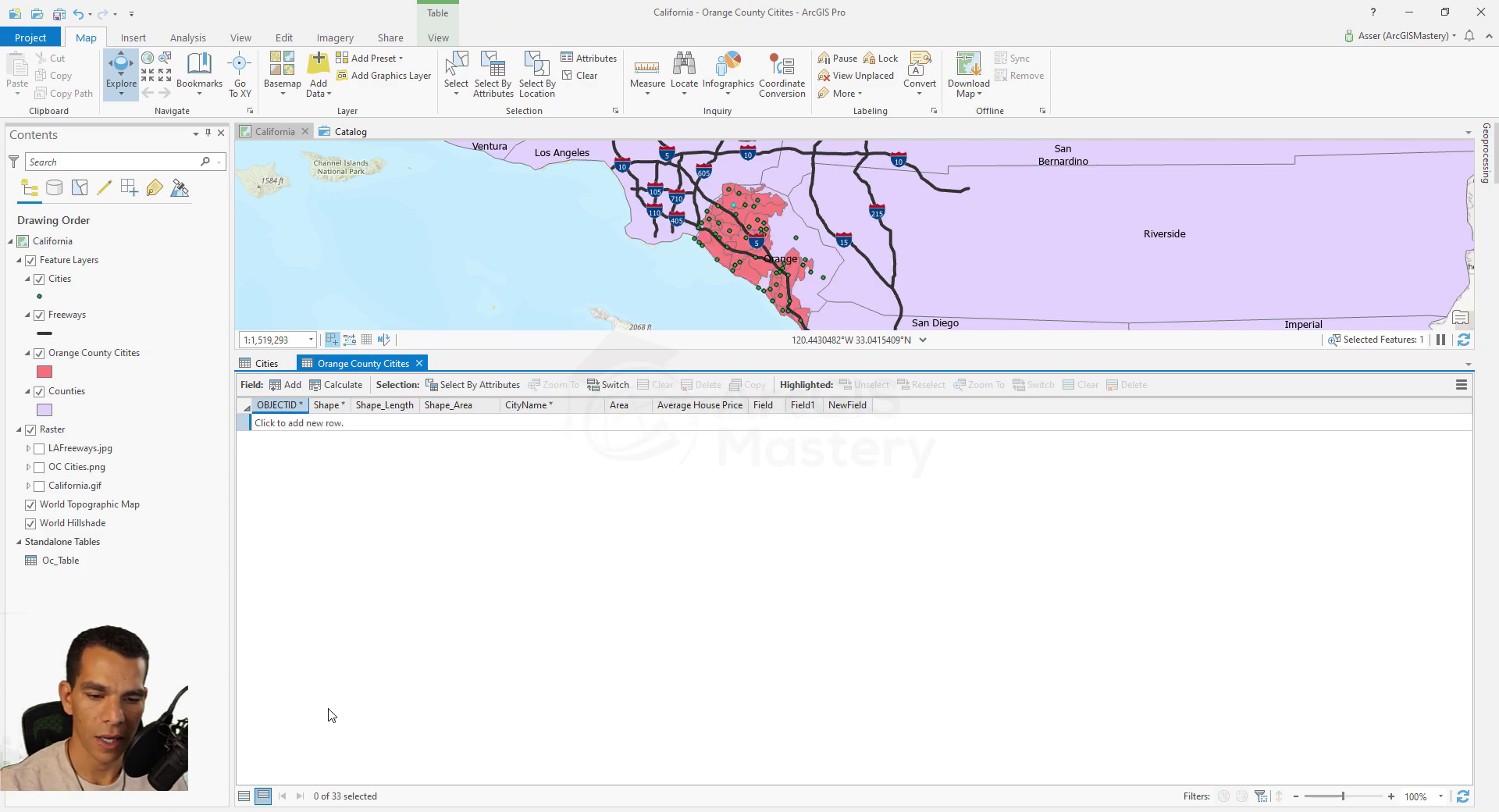
left_click(245, 795)
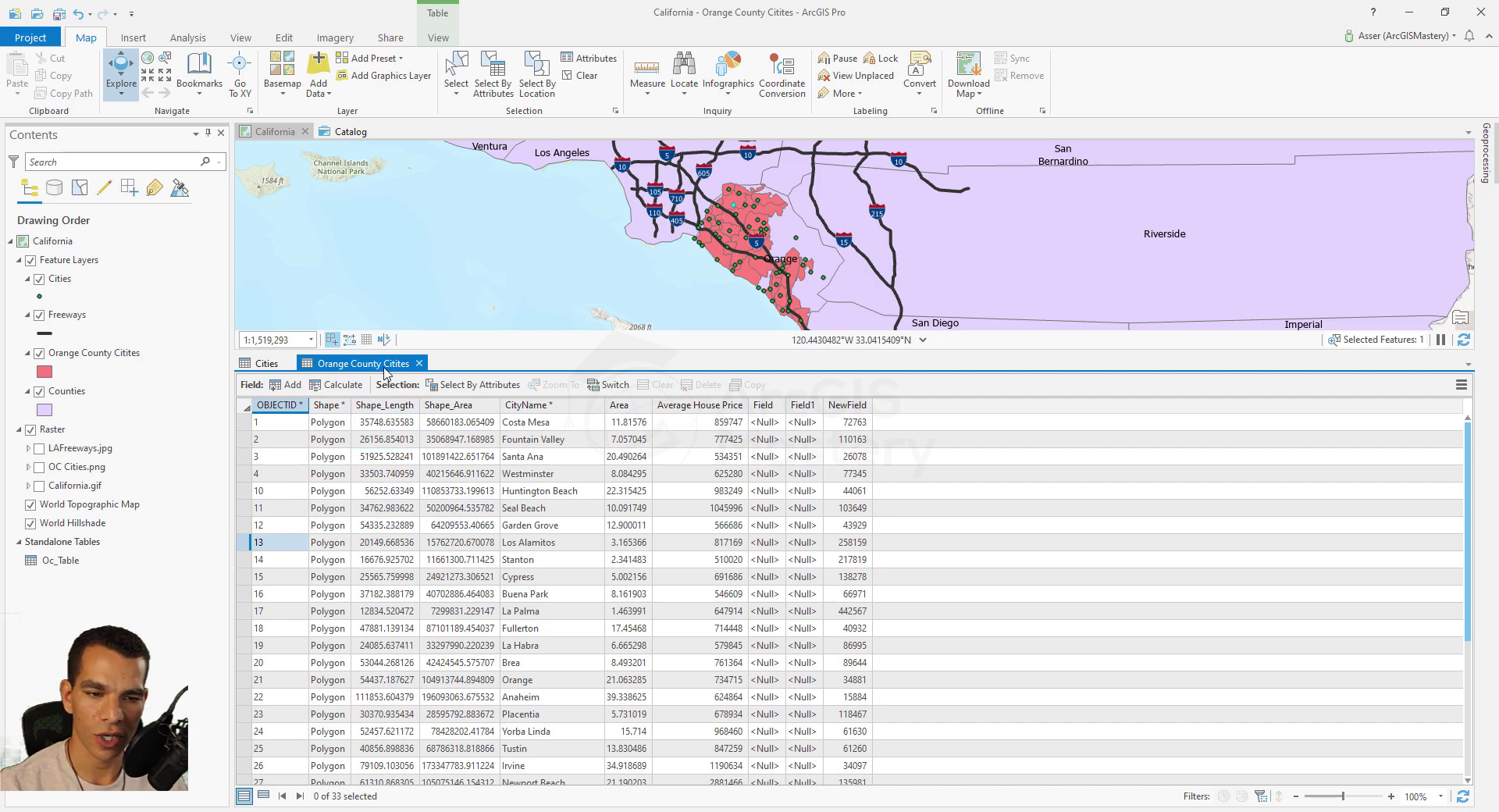
left_click(244, 456)
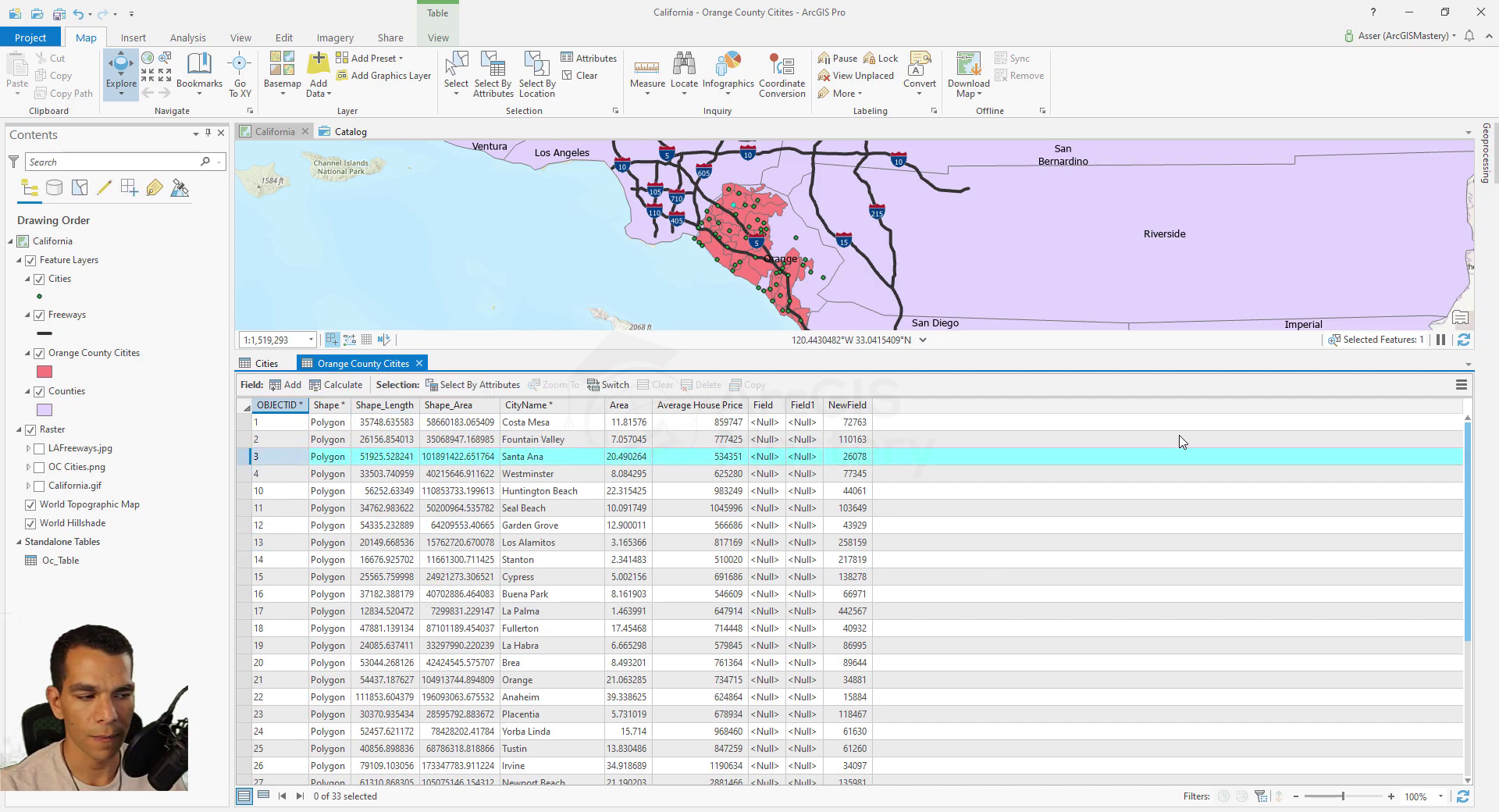
Show Santa Ana's related city point through Related Data > Cities - CitiesPoints.
left_click(1460, 384)
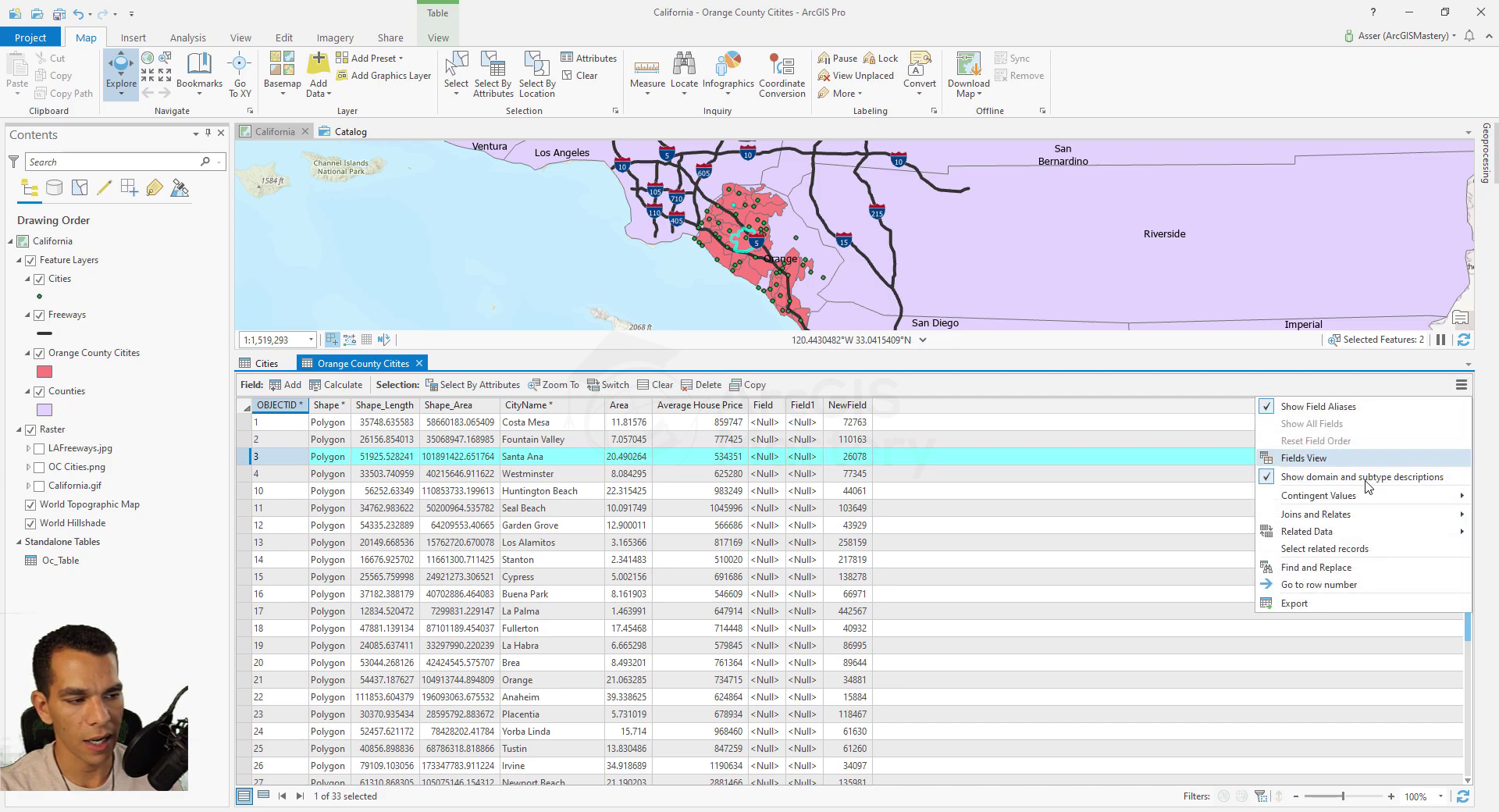
mouse_move(1344, 533)
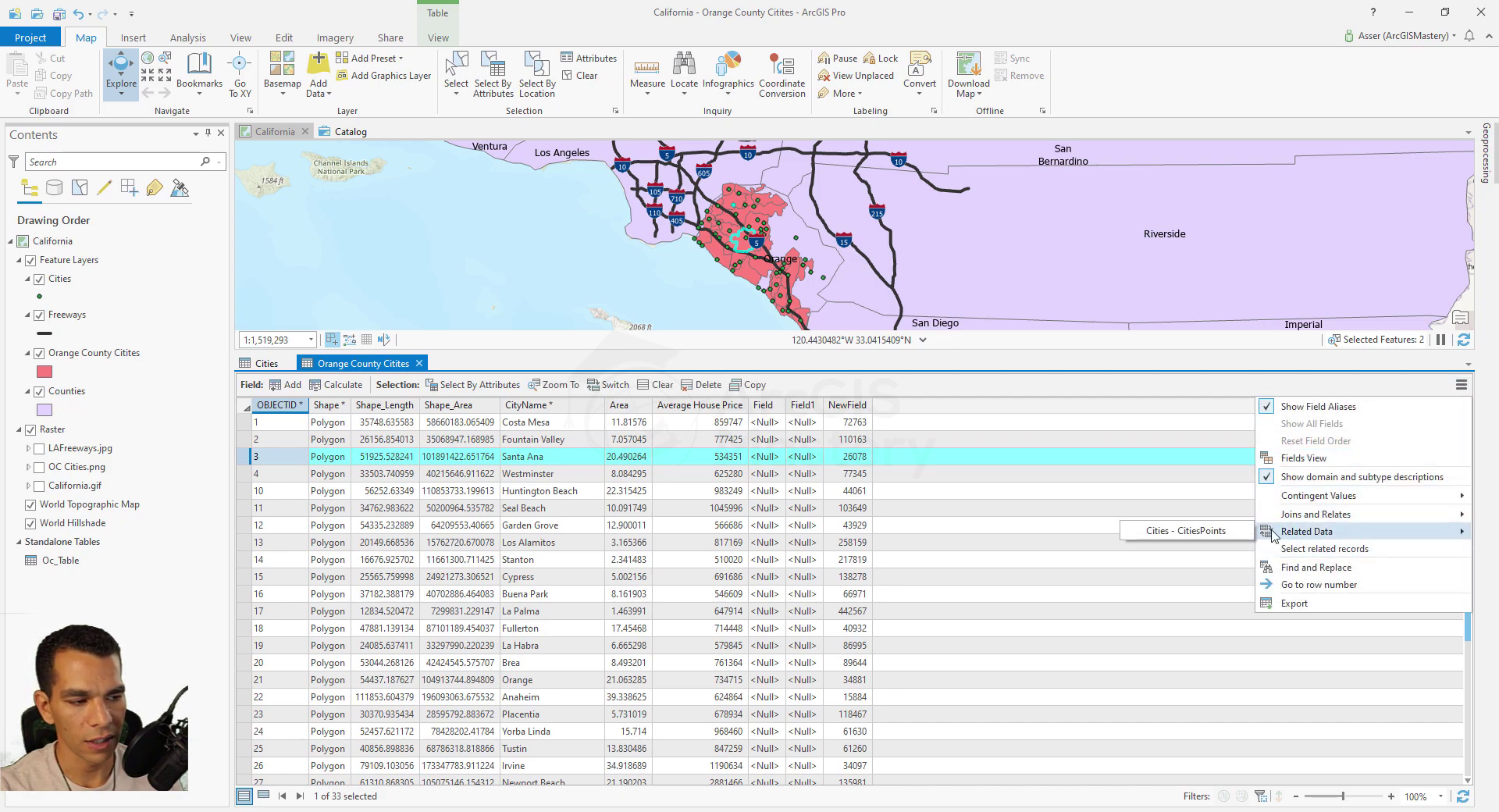
left_click(1181, 534)
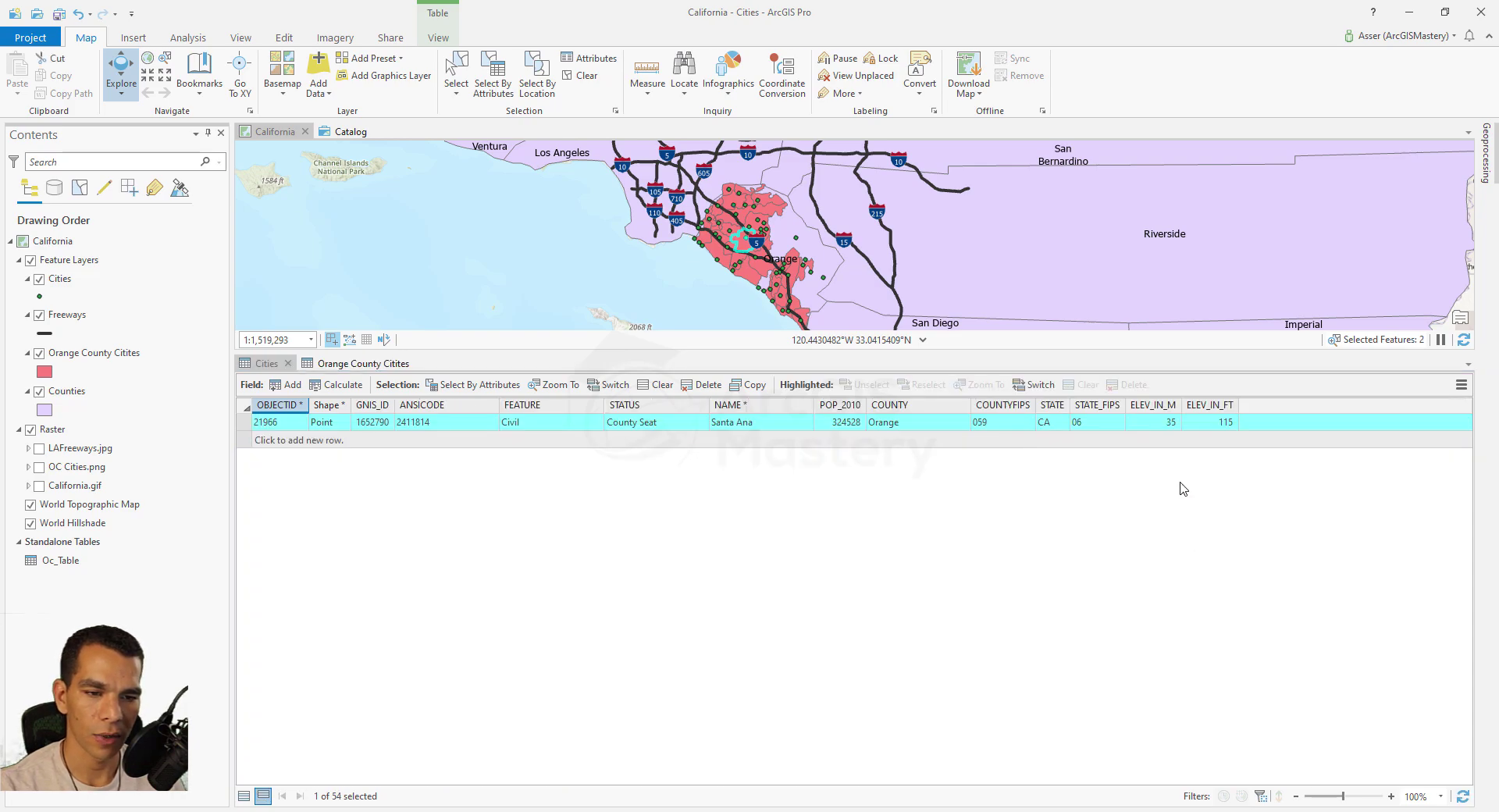